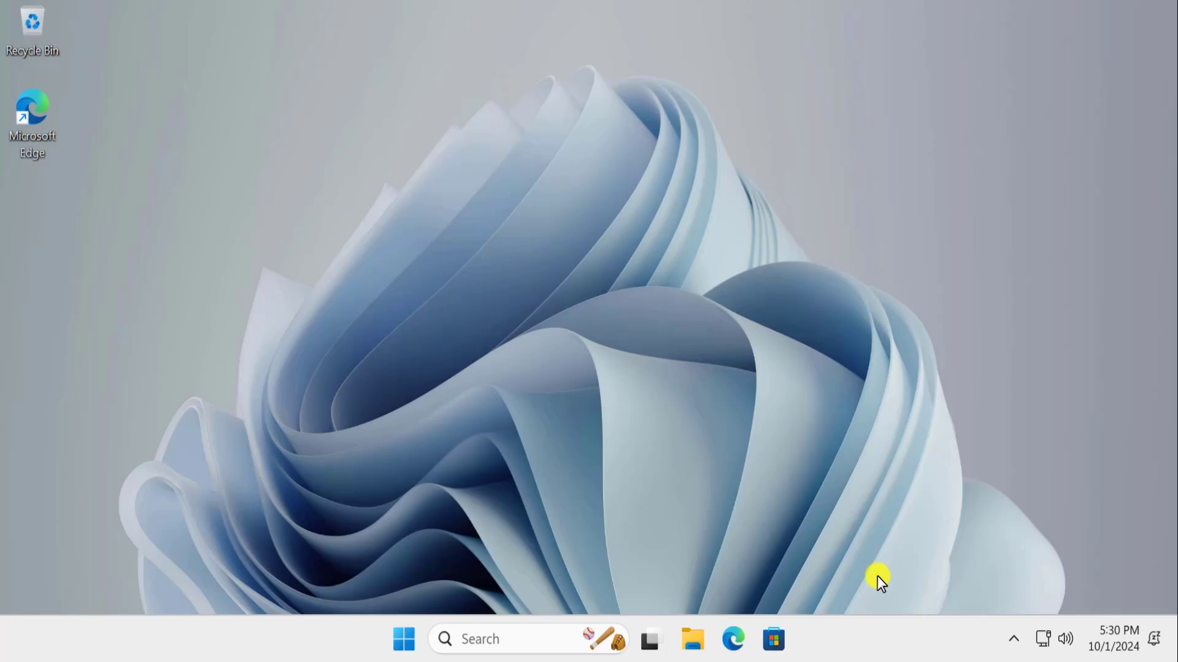
- Open Advanced network settings and expand the Ethernet adapter to show it enabled at 1000 Mbps
click(408, 639)
click(809, 228)
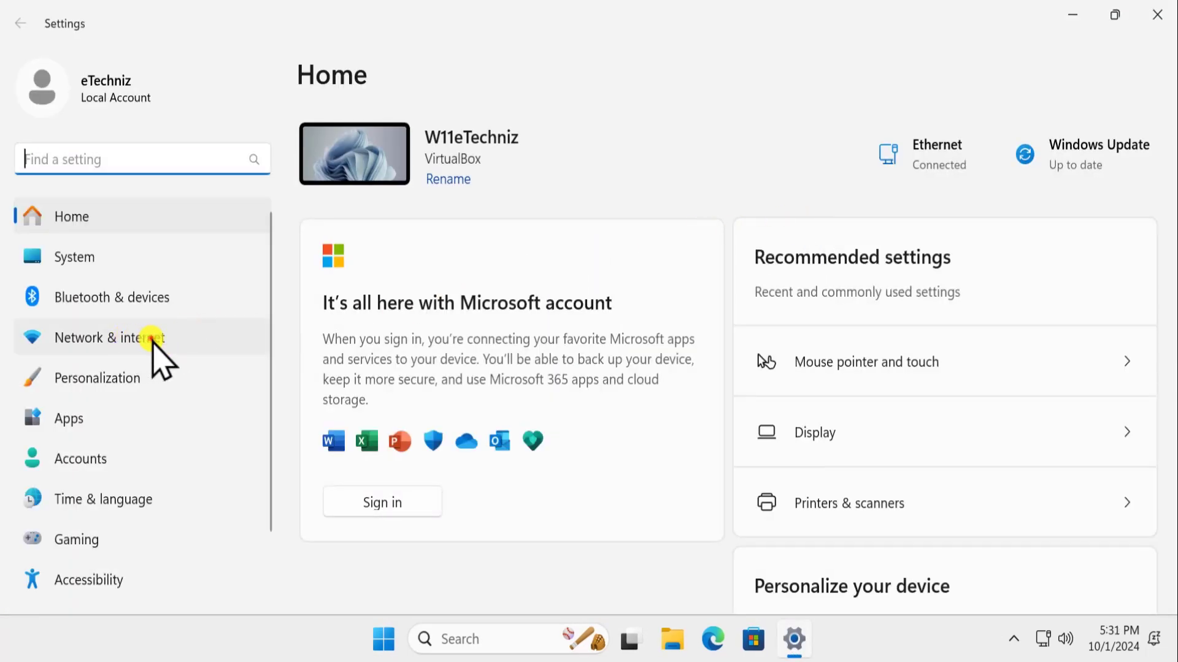
click(153, 340)
scroll(368, 380, down, 2)
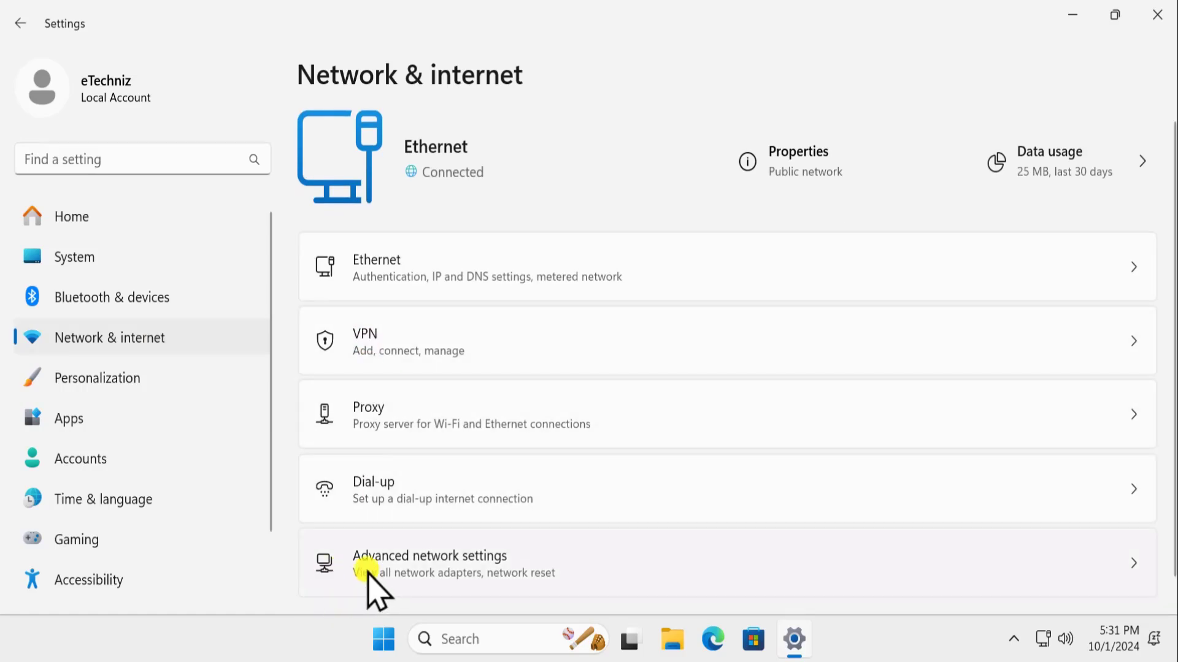
click(617, 559)
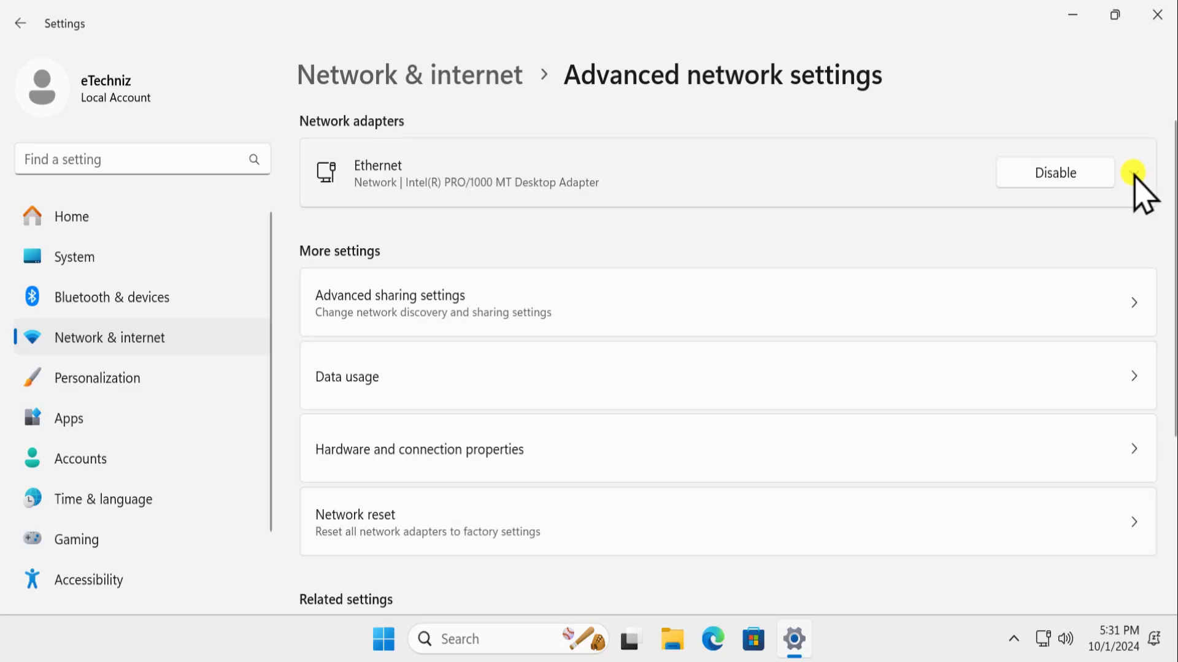
click(1133, 174)
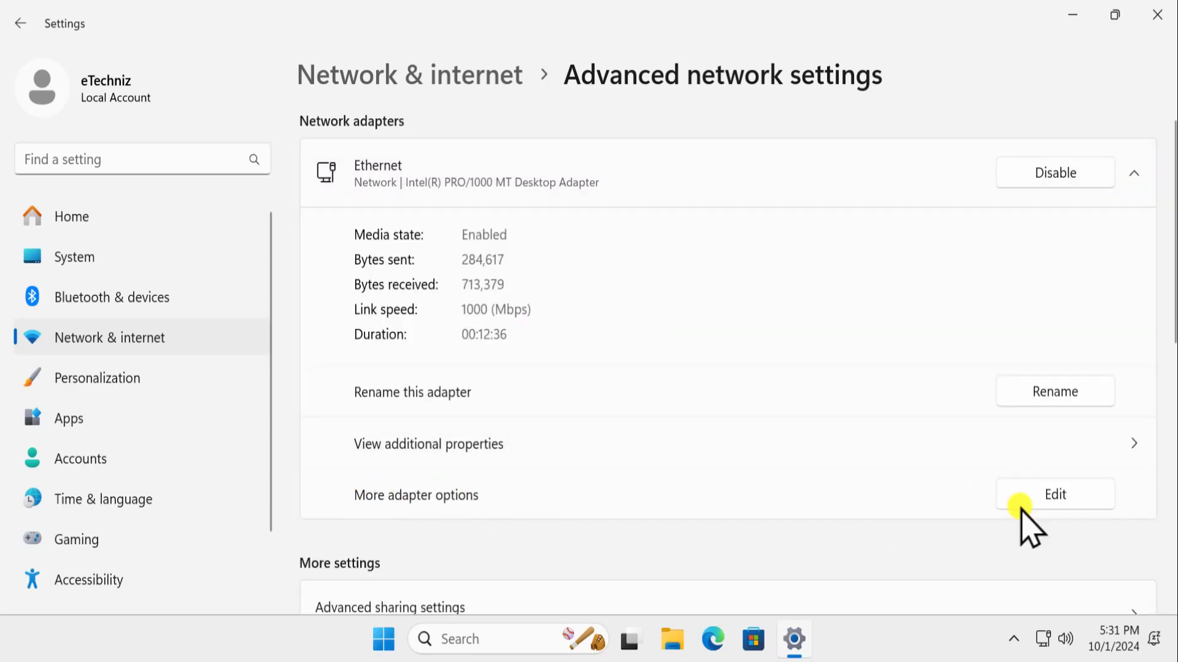
- Check Ethernet's TCP/IPv4 properties use automatic IP and DNS, accept both dialogs, and close Settings
click(1073, 496)
drag(205, 31, 724, 86)
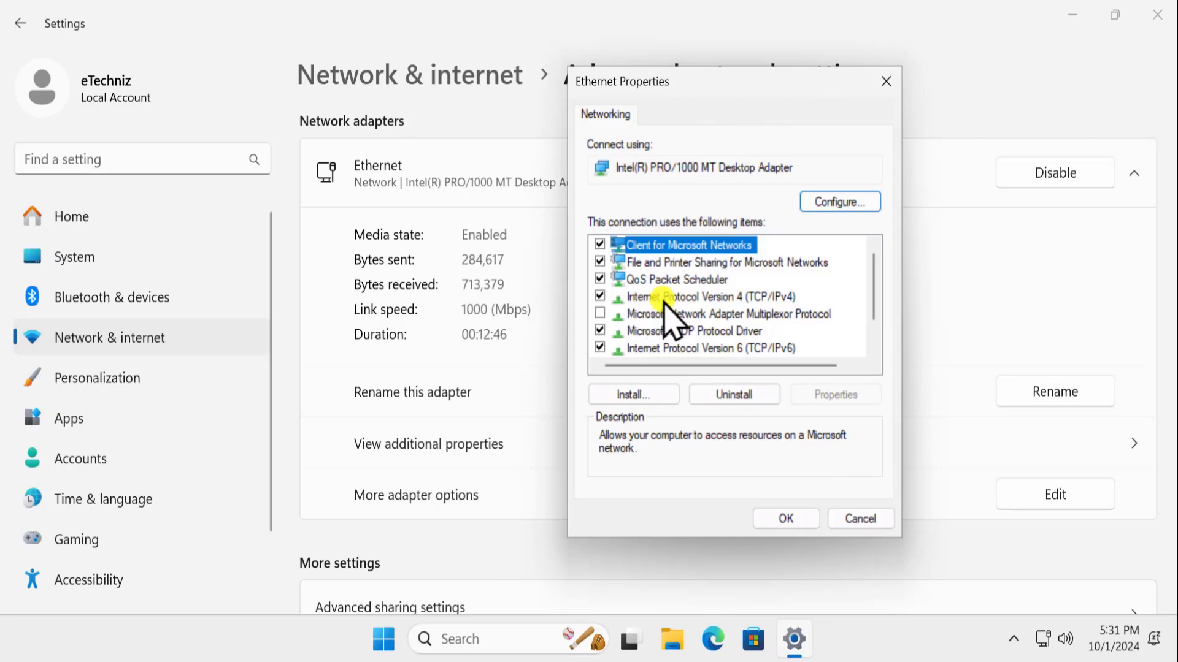
click(729, 300)
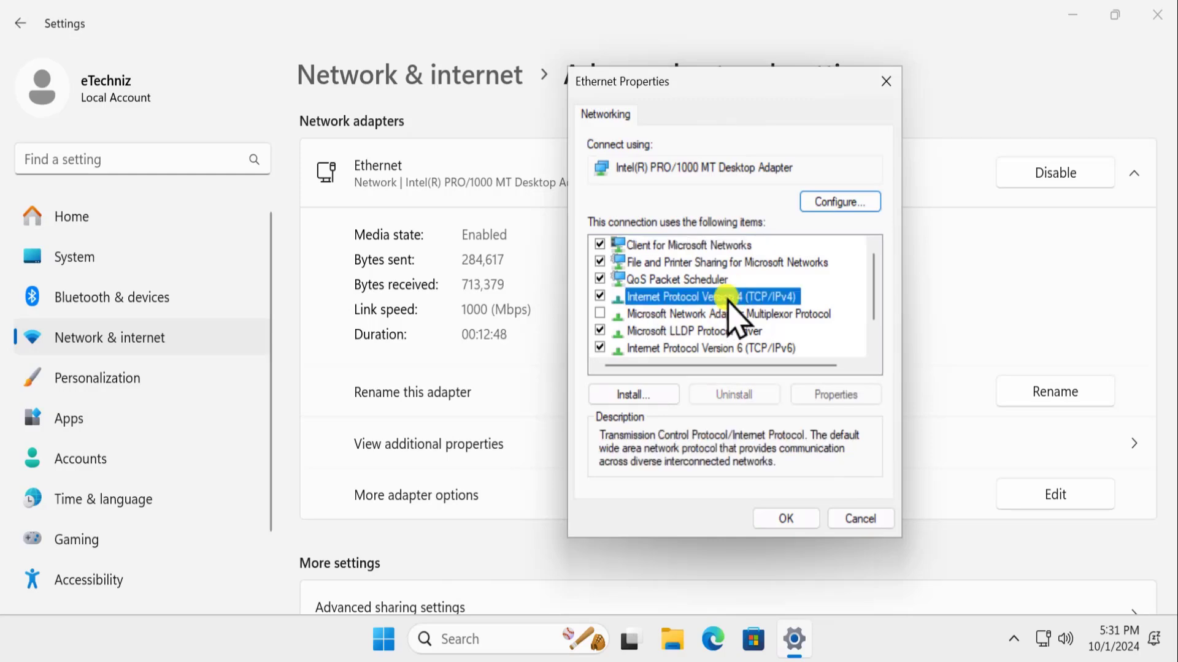
click(858, 396)
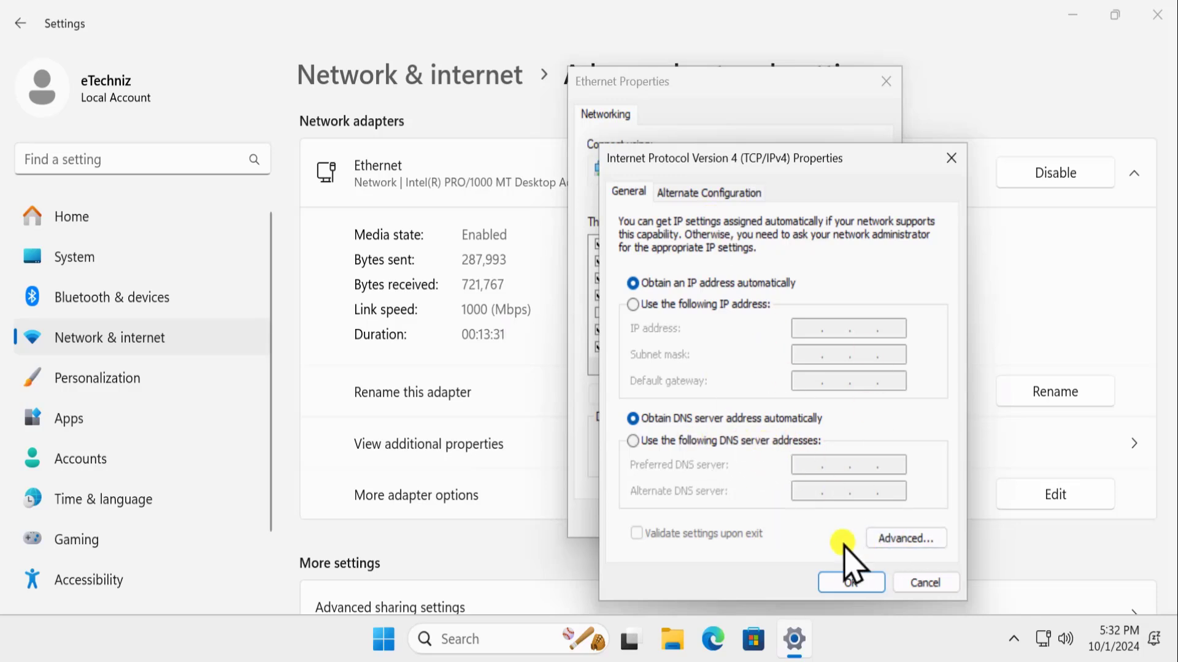
click(834, 582)
click(791, 522)
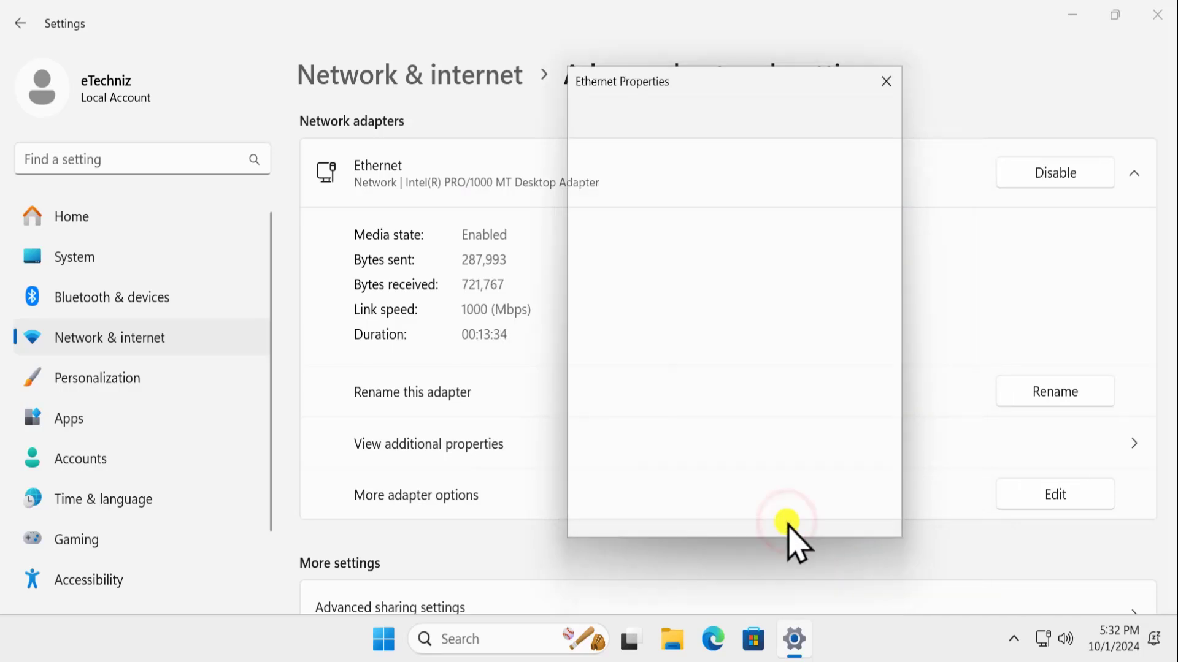
click(1157, 14)
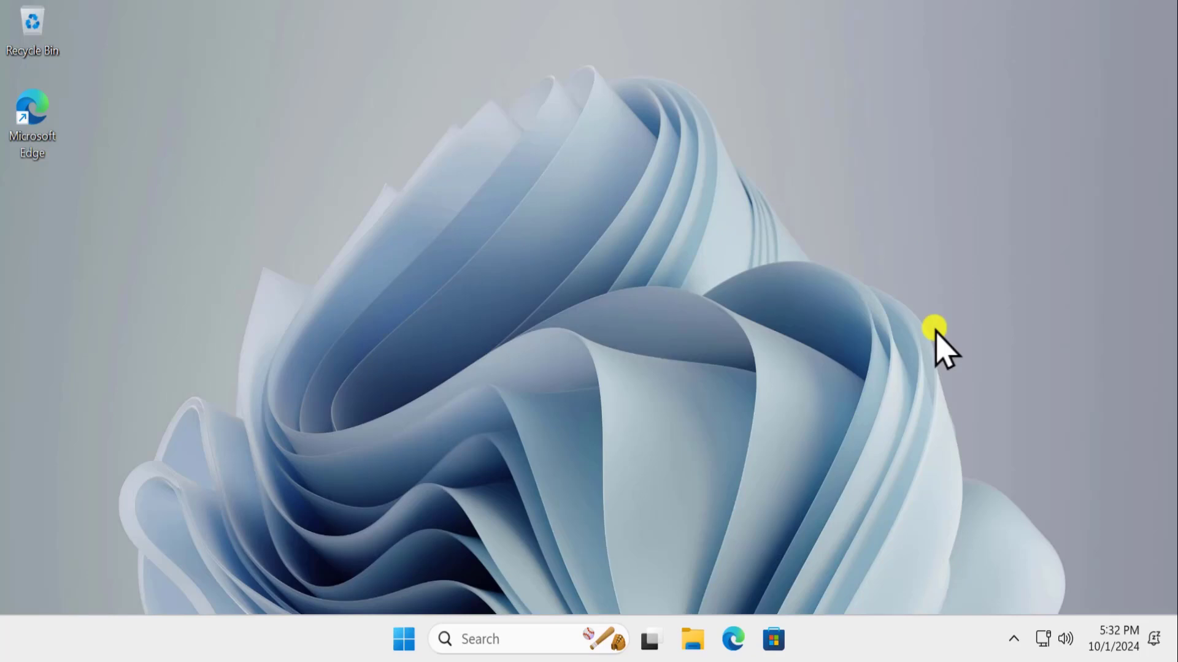
- Reopen Settings with Win+I, list the four network adapters, and bring up Ethernet Properties
key(super+i)
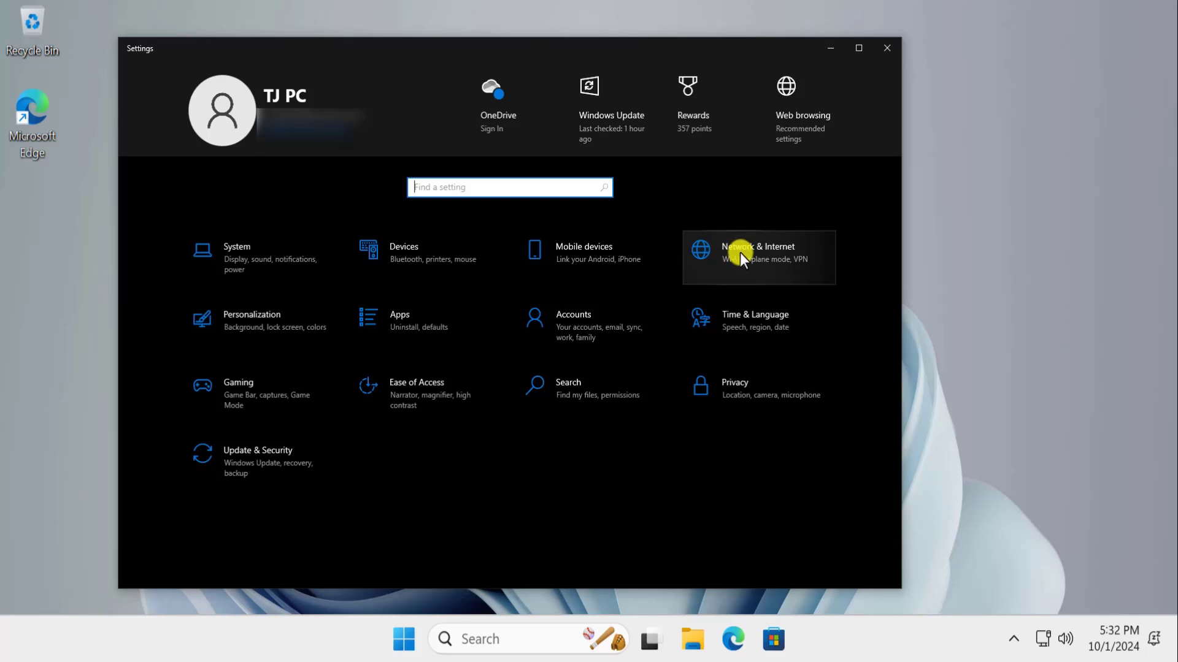
click(790, 250)
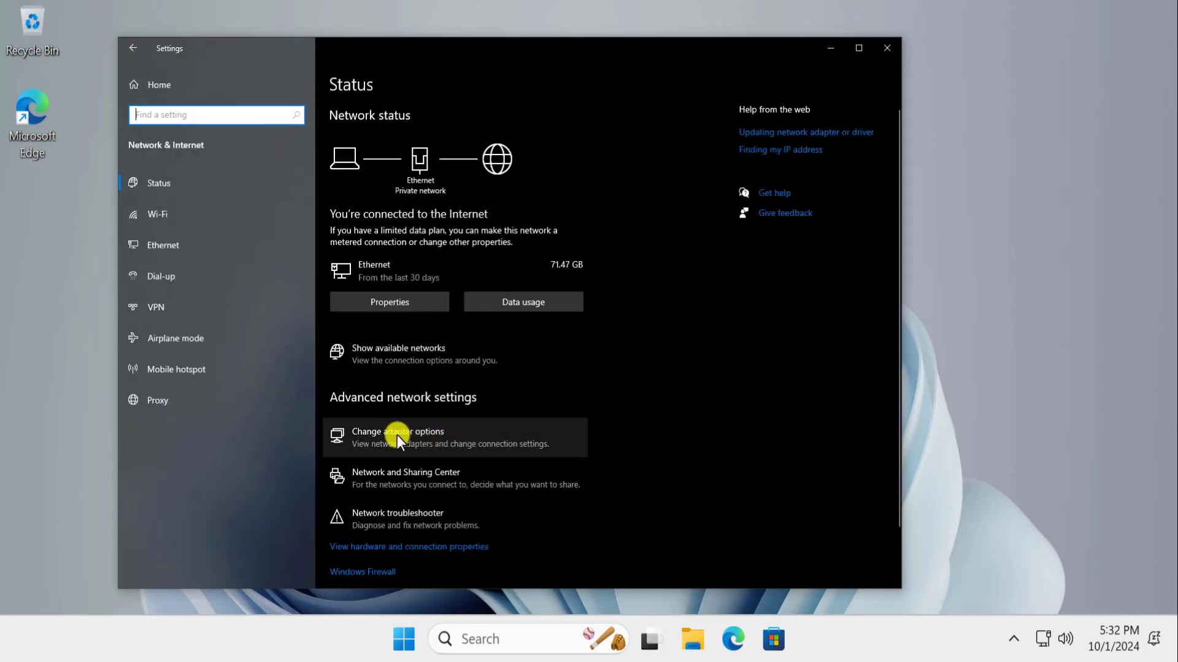
click(480, 435)
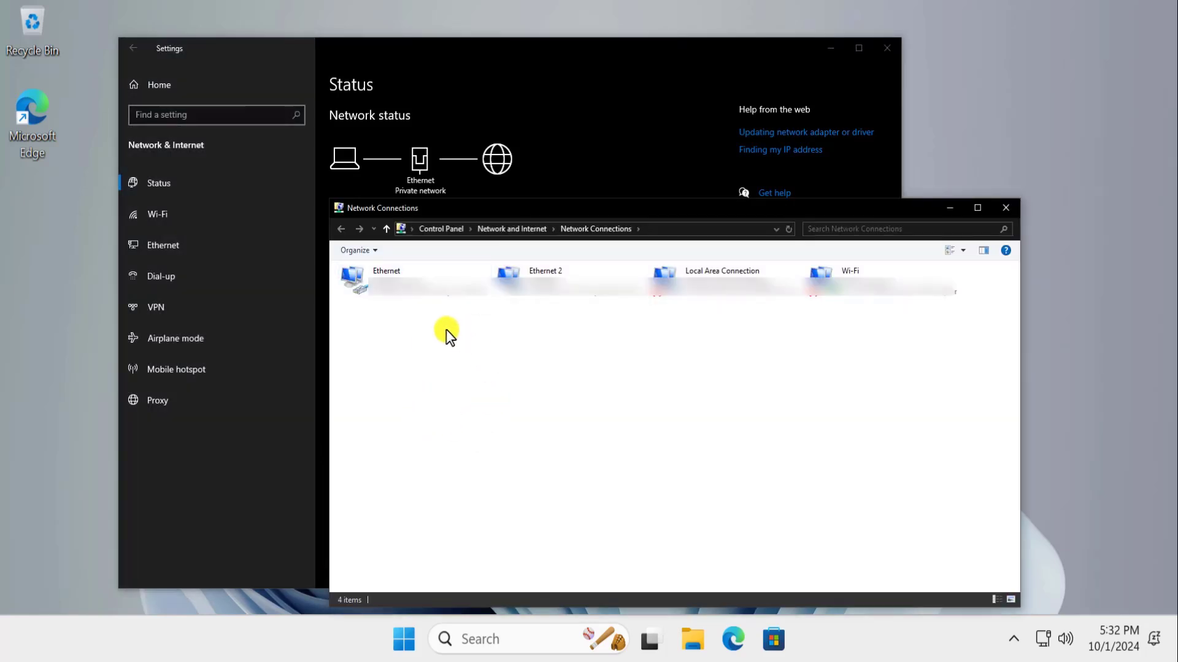
click(419, 293)
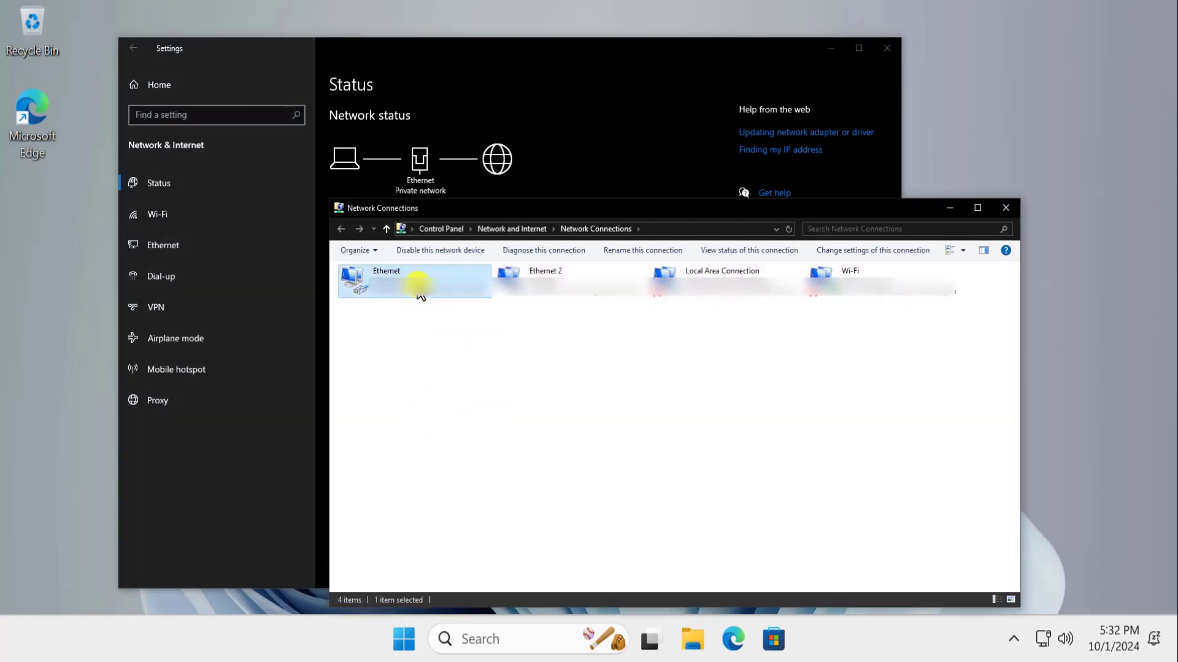
right_click(418, 279)
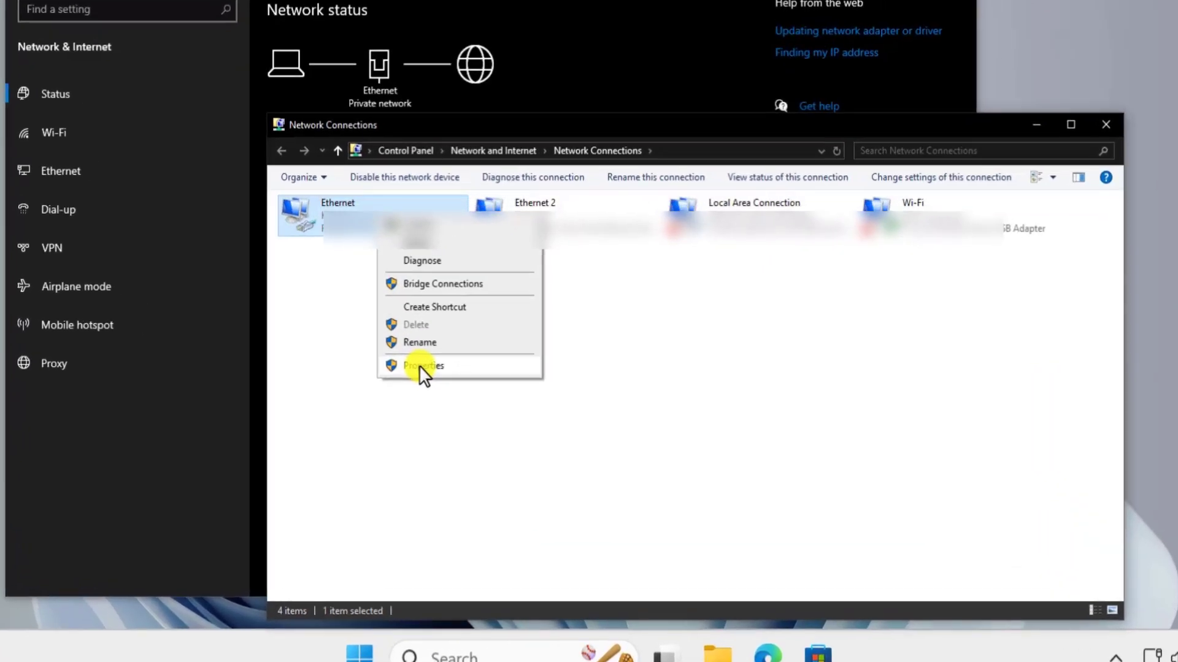
click(452, 402)
- Verify the Ethernet TCP/IPv4 properties obtain IP and DNS automatically and accept them
drag(439, 186, 442, 114)
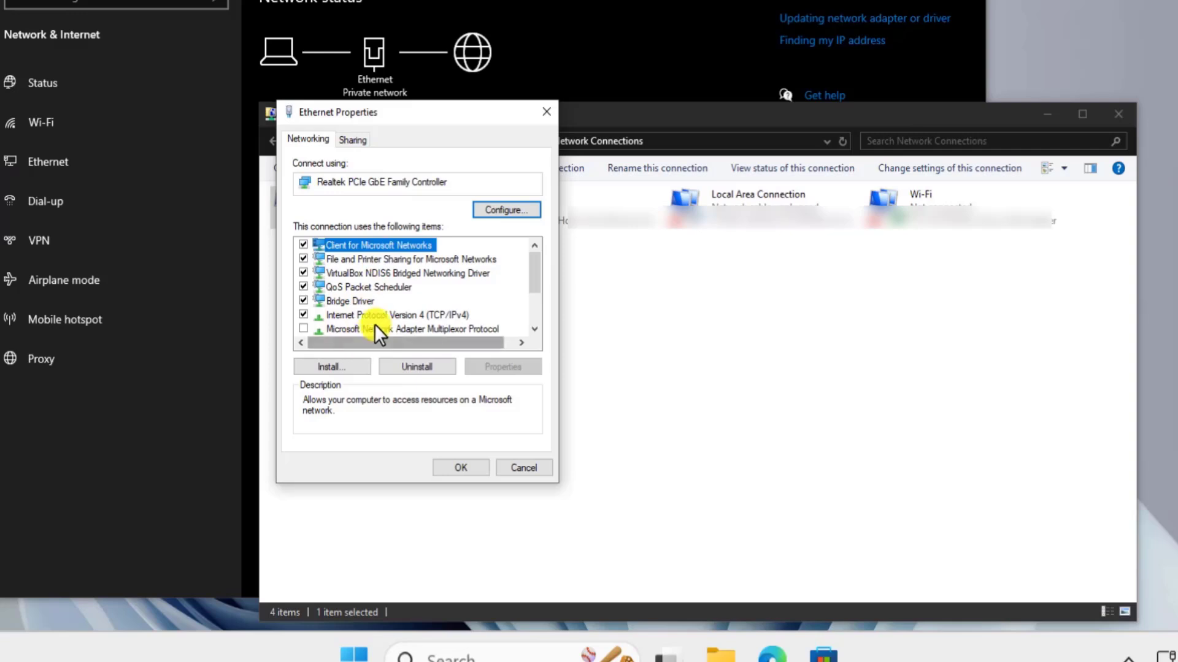
click(412, 316)
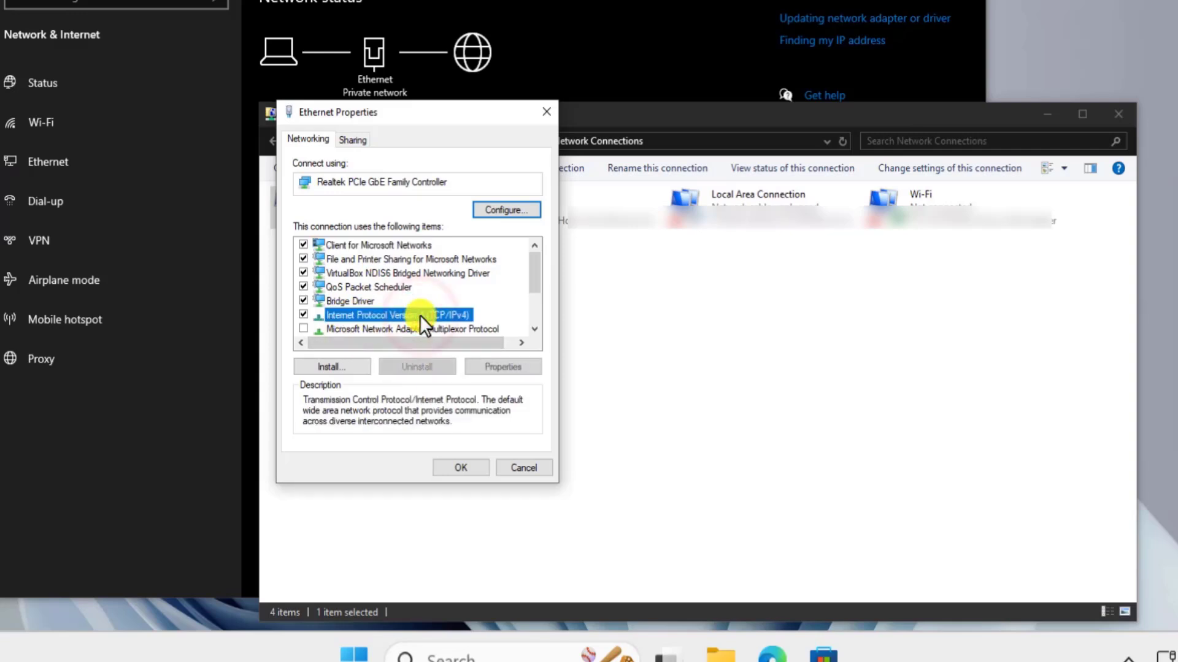
click(498, 368)
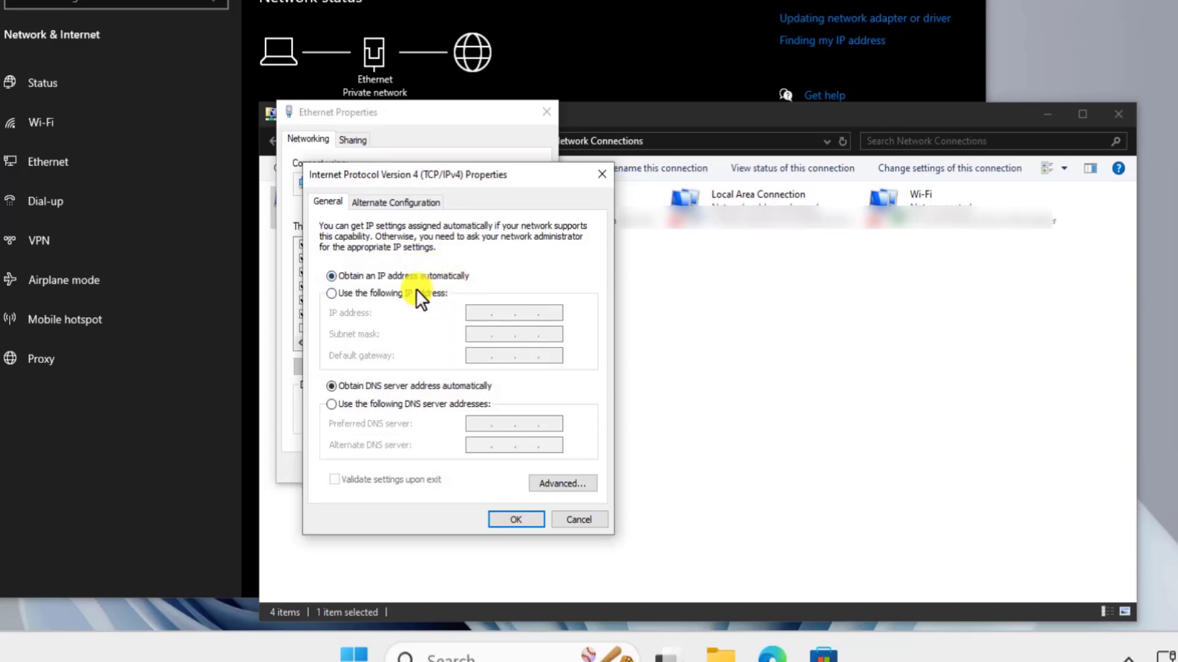
click(523, 521)
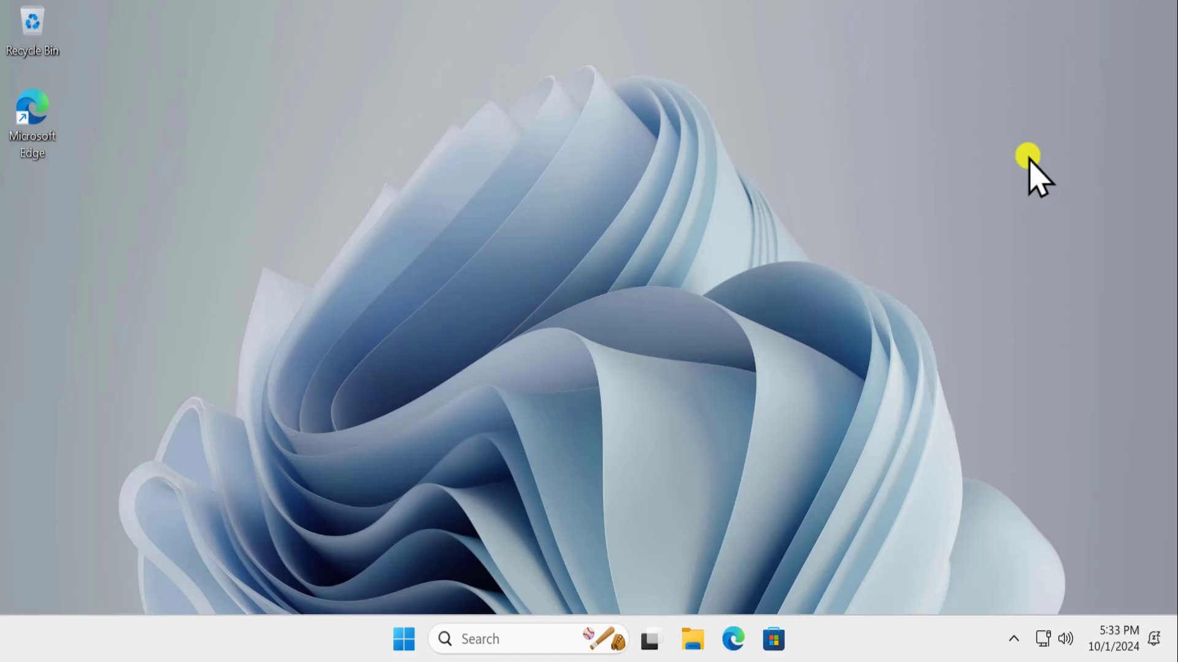
click(403, 638)
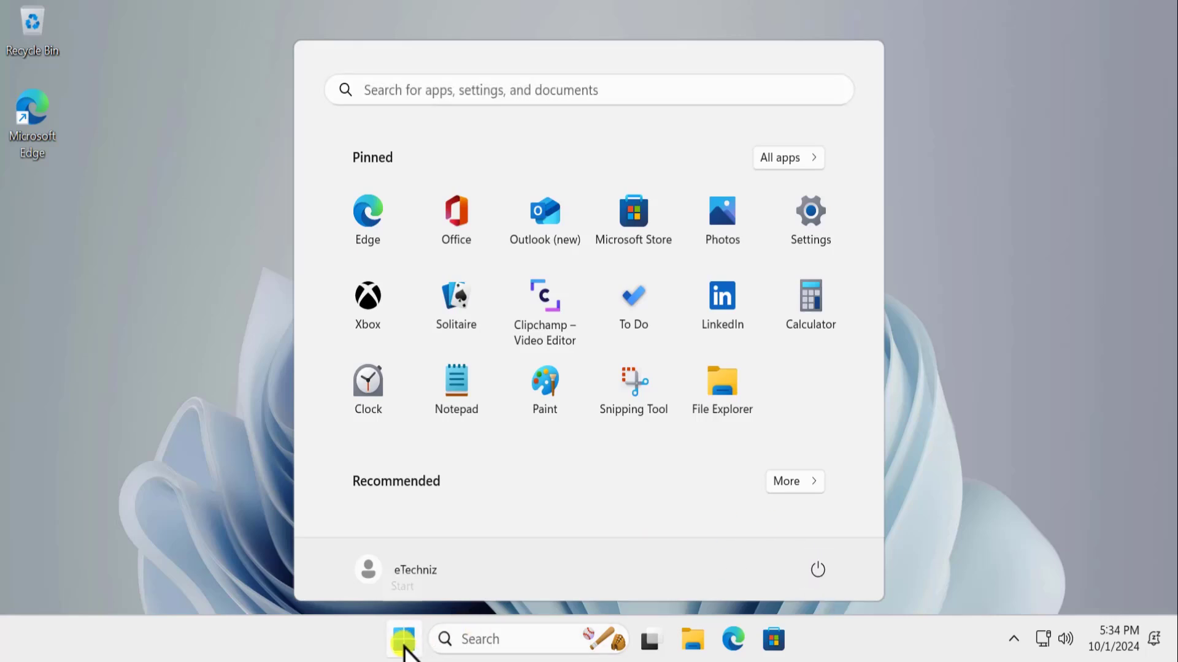
click(818, 570)
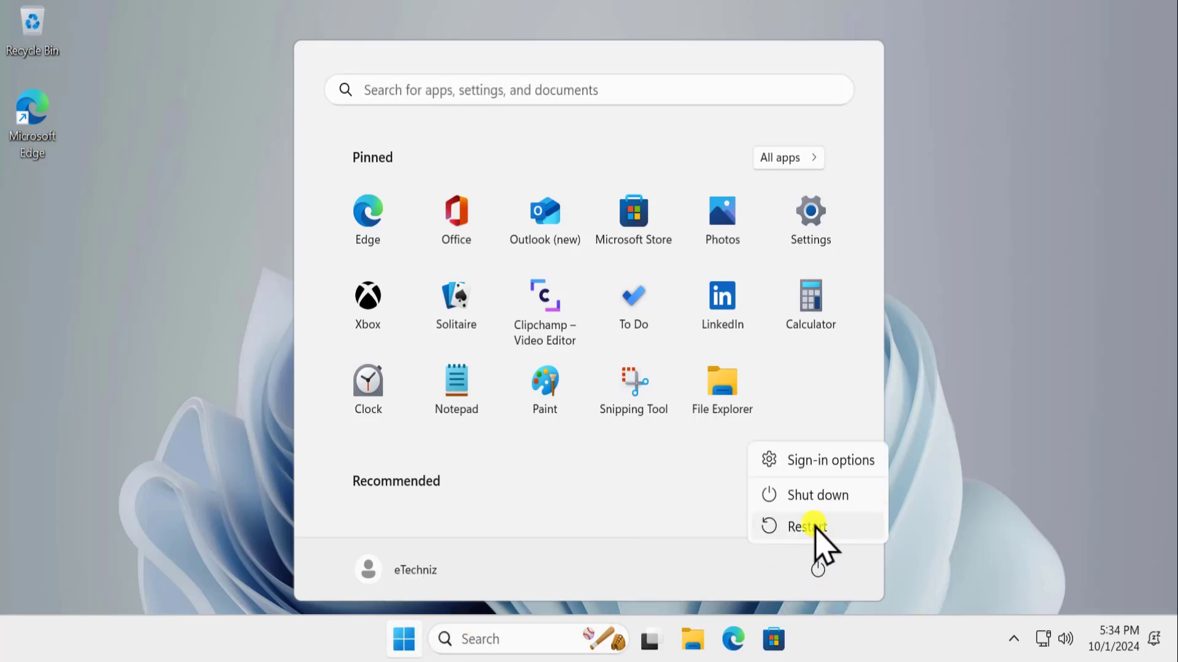
click(1084, 195)
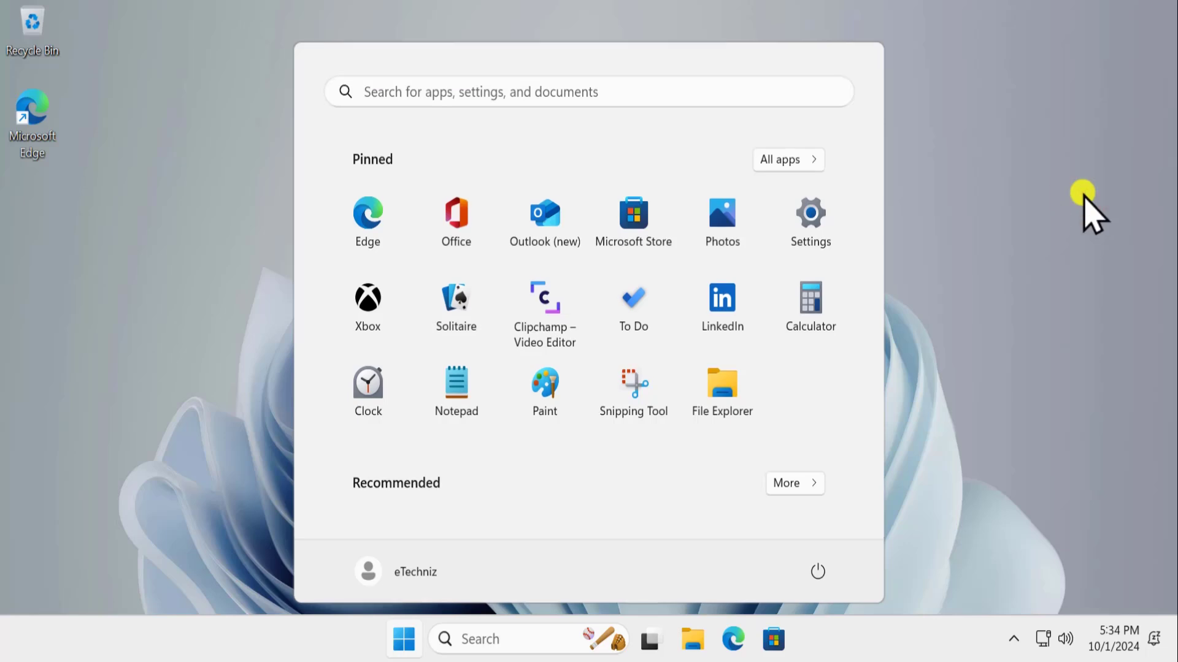
click(1083, 195)
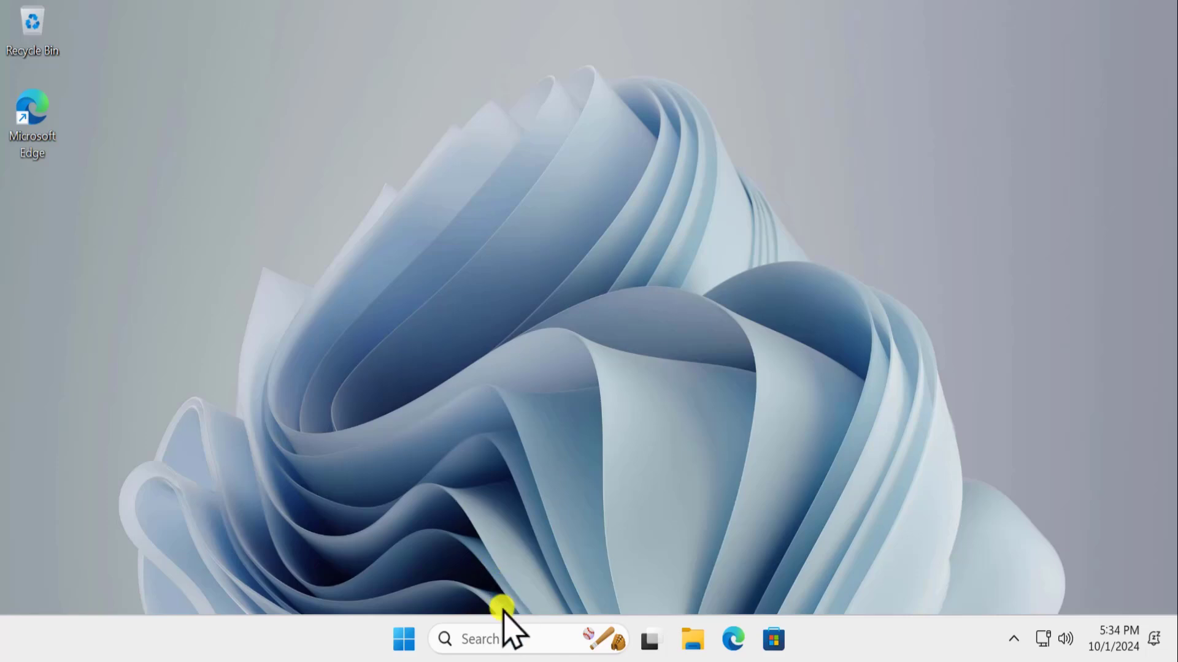
- Search for cmd and launch Command Prompt as administrator, approving the UAC prompt
click(497, 641)
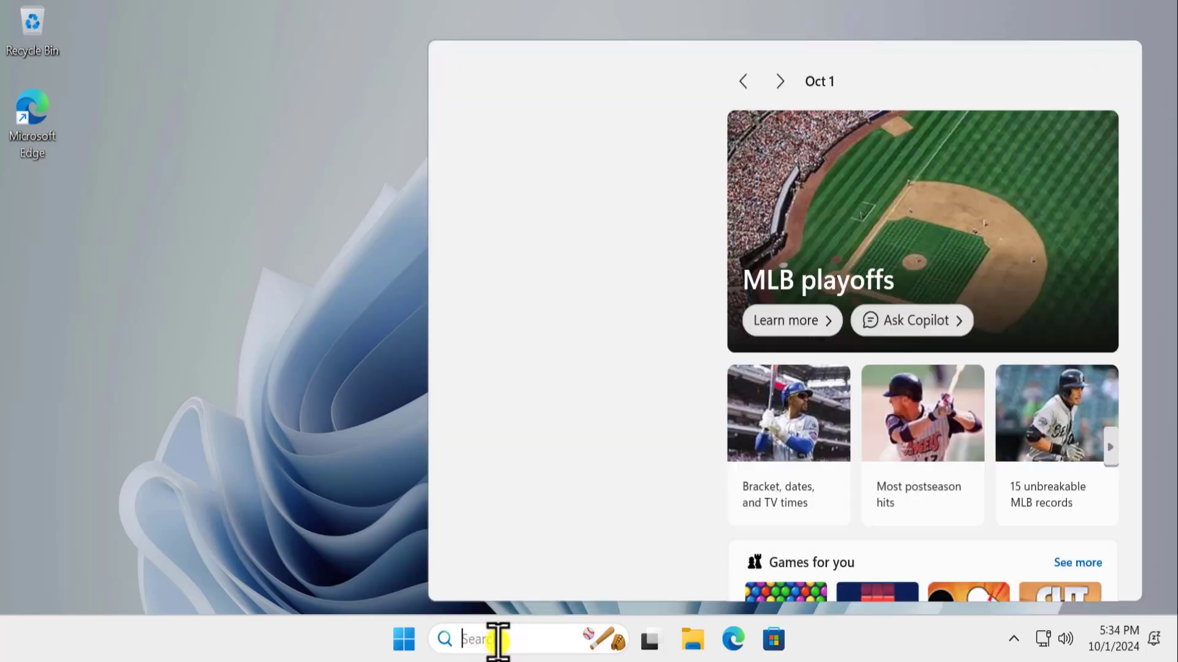
text(cmd)
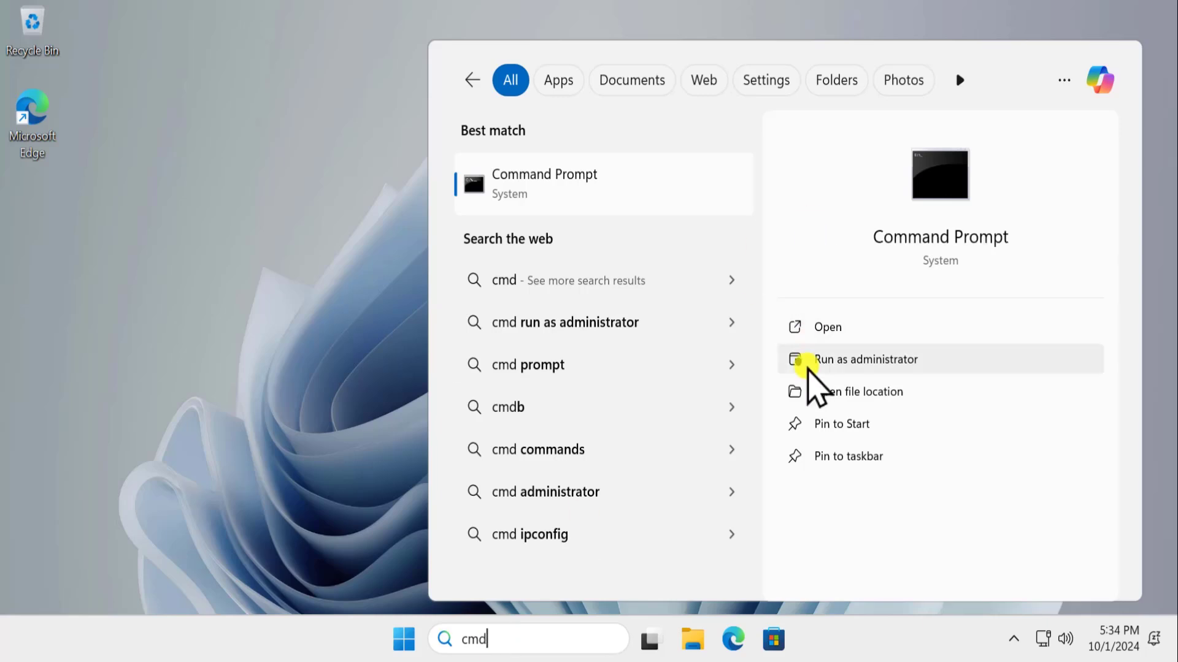
click(916, 361)
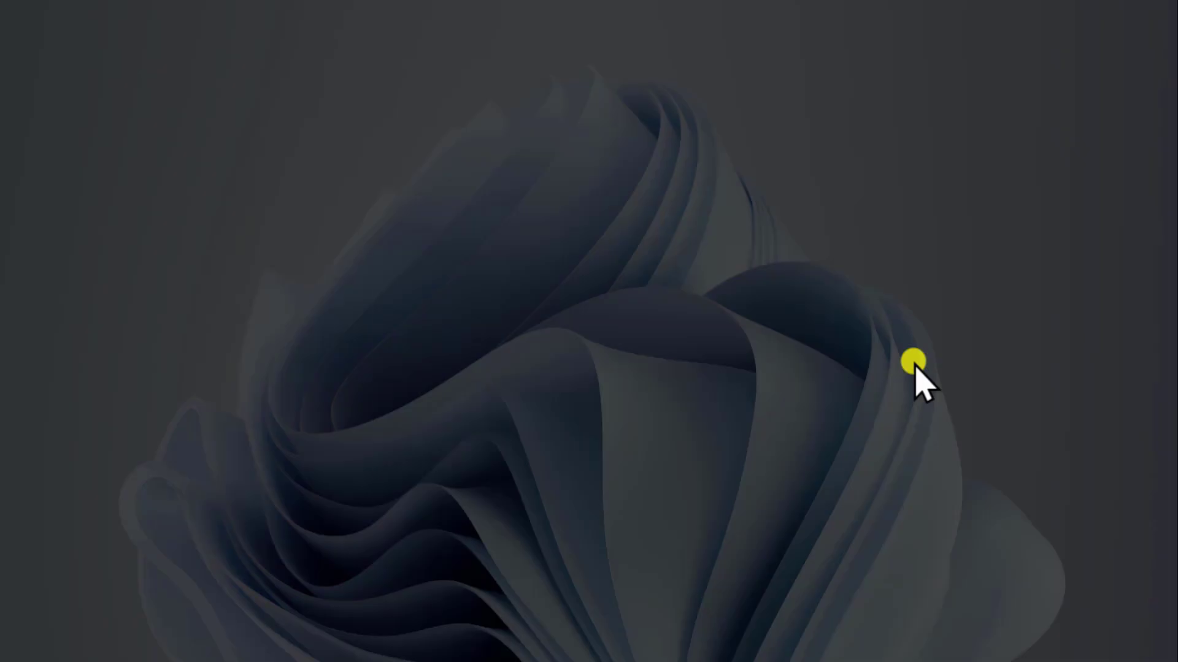
click(531, 482)
drag(428, 40, 628, 49)
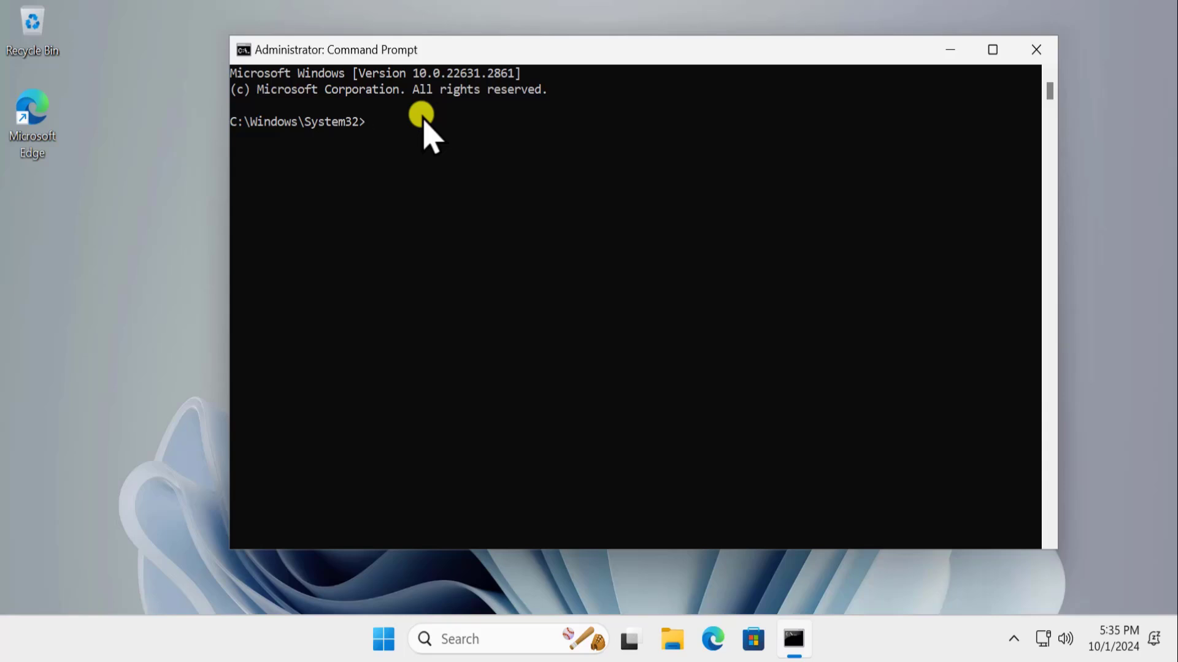
- Run 'netsh winsock reset' and 'netsh int ip reset' to reset Winsock and the IP stack
text(netsh winsock reset)
key(Return)
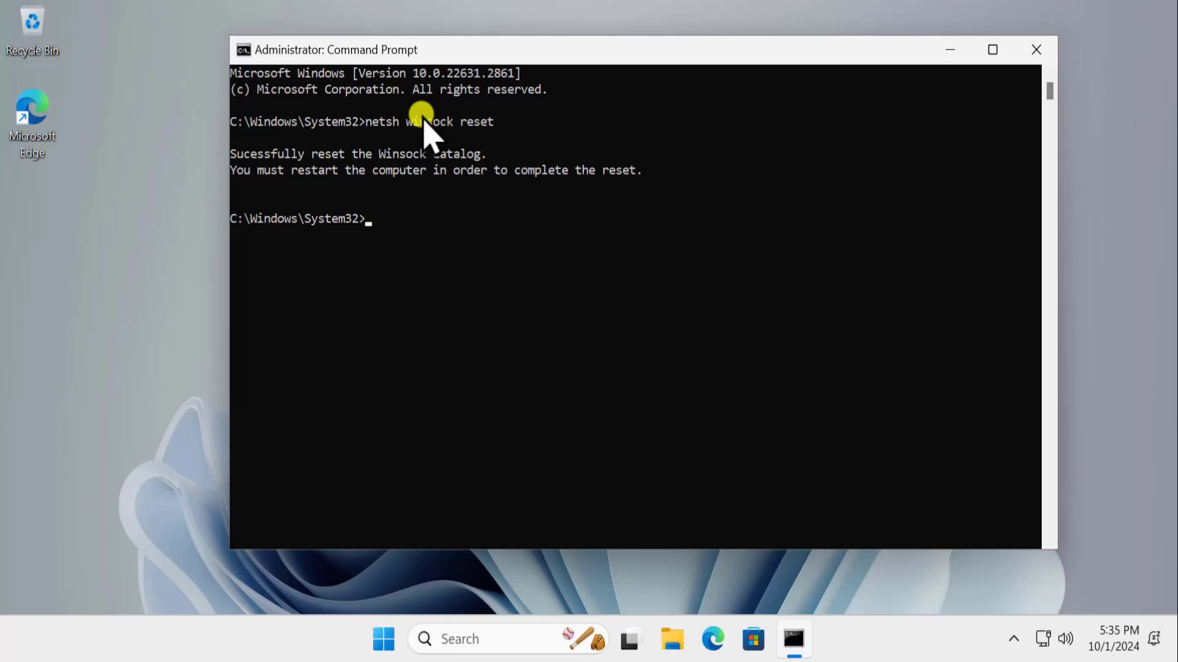
text(netsh int ip reset)
key(Return)
- Run ipconfig /release, /flushdns and /renew, obtaining the address 10.0.2.15
text(ipconfig / )
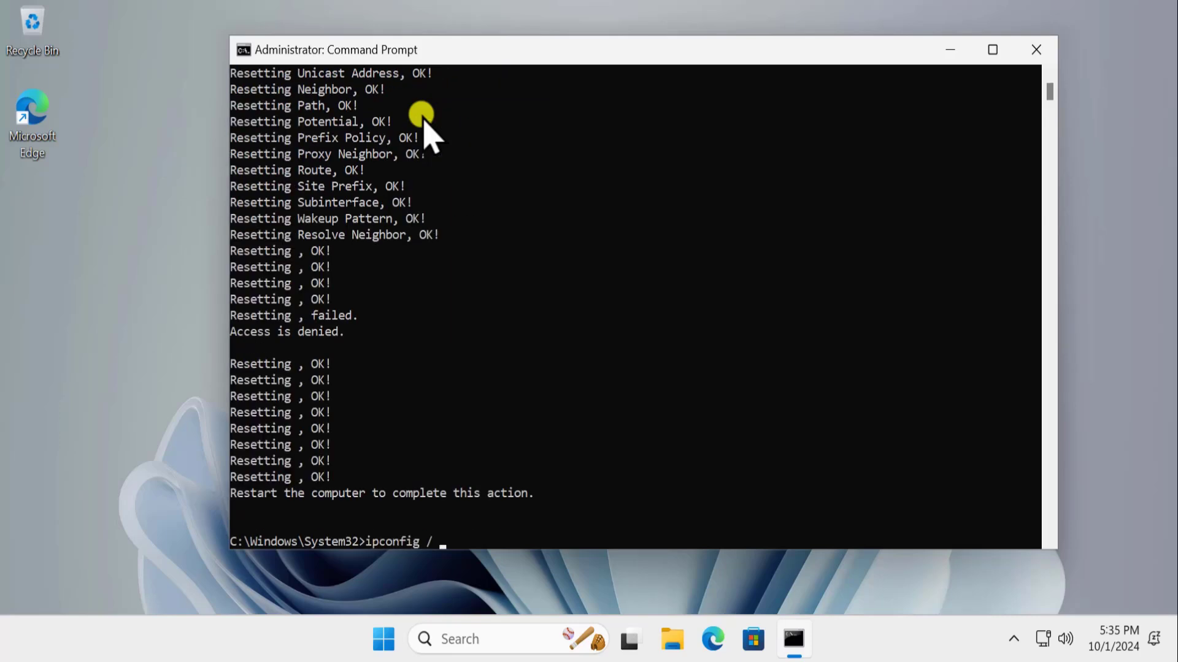
text(release)
key(Return)
key(Up)
key(BackSpace)
key(BackSpace)
key(BackSpace)
key(BackSpace)
key(BackSpace)
key(BackSpace)
key(BackSpace)
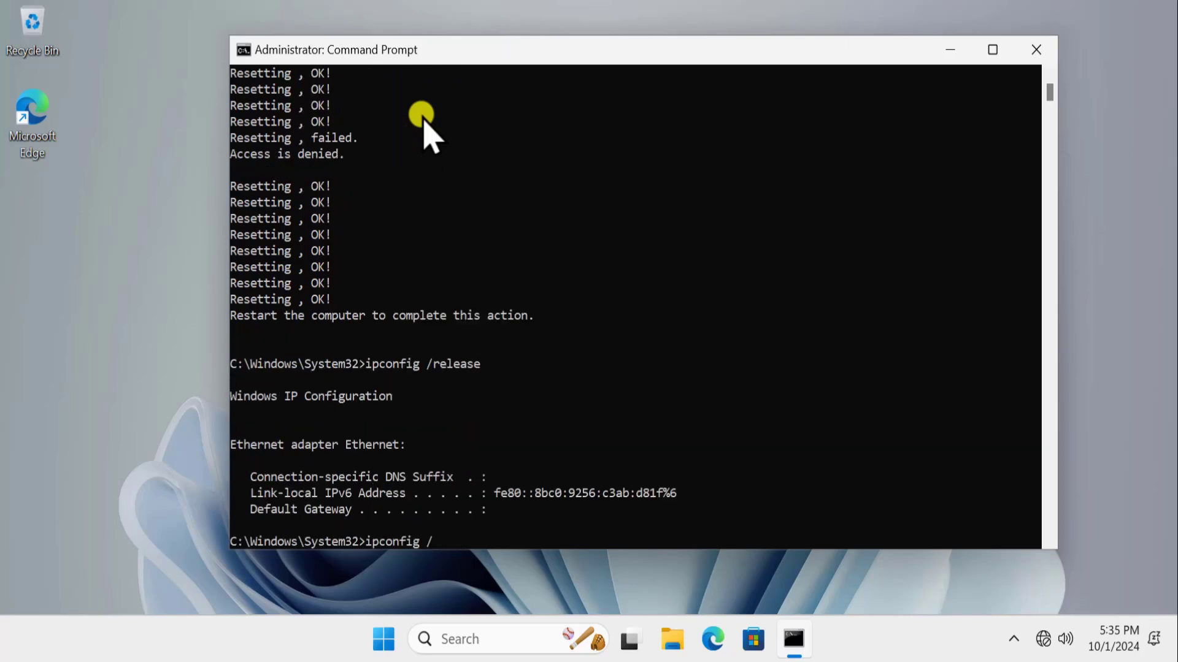
text(flushdns)
key(Return)
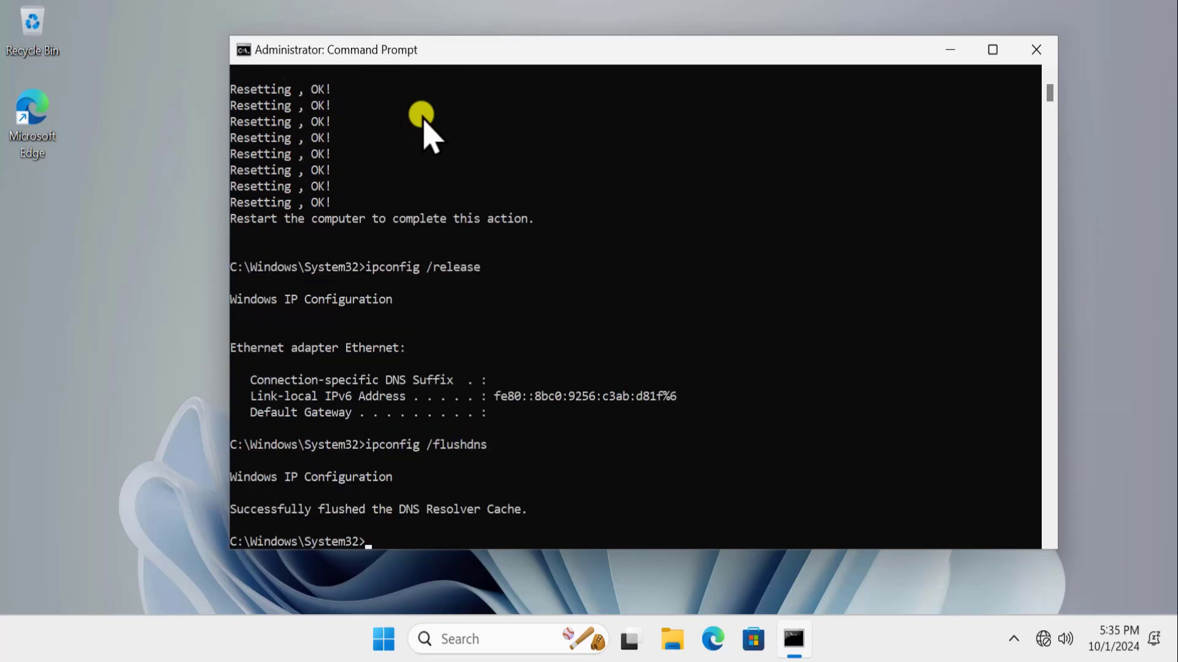
key(Up)
key(BackSpace)
key(BackSpace)
key(BackSpace)
key(BackSpace)
key(BackSpace)
key(BackSpace)
key(BackSpace)
key(BackSpace)
text(renew)
key(Return)
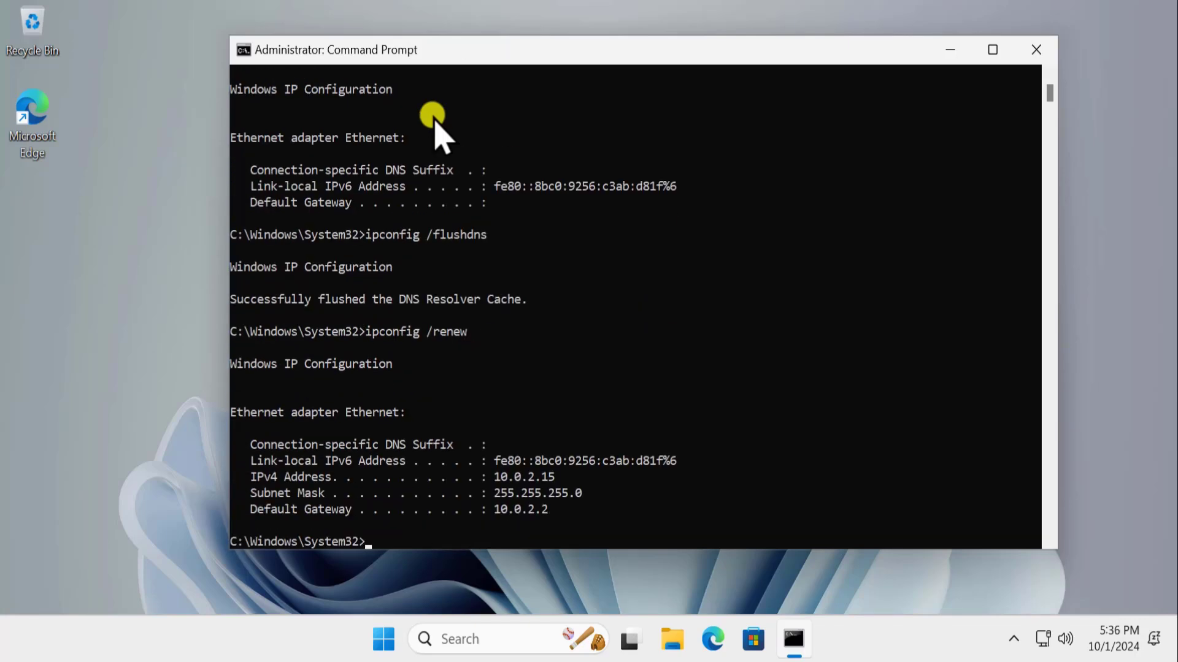
- Close Command Prompt and view the Start menu's restart options without restarting
click(1036, 49)
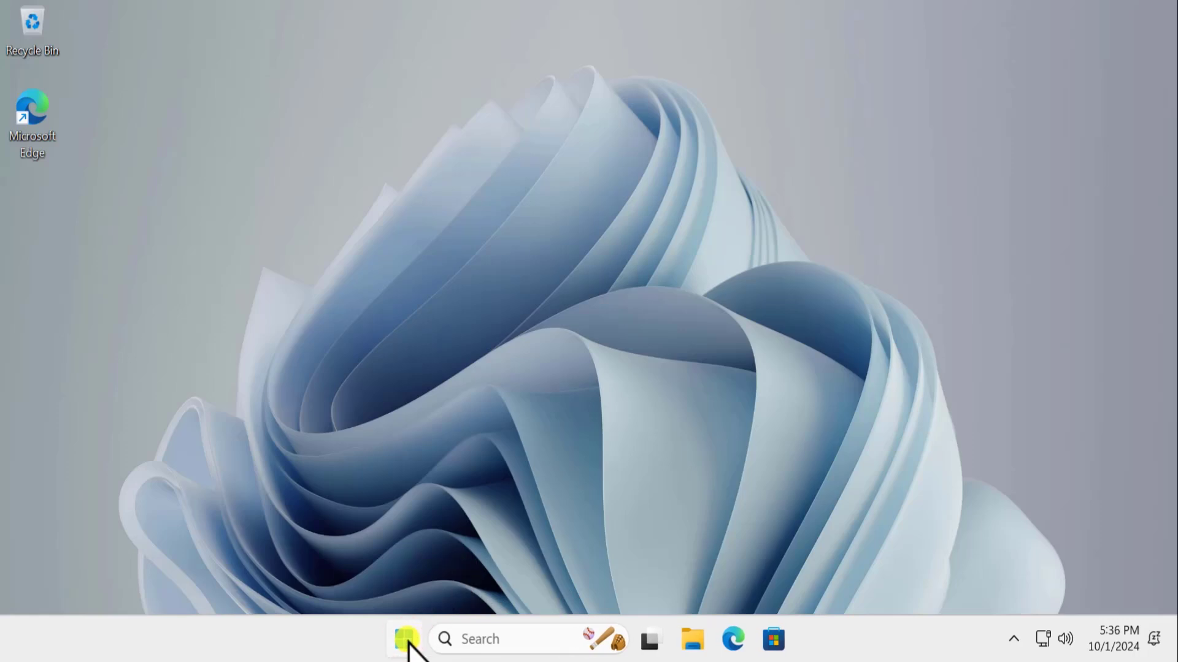
click(407, 640)
click(815, 572)
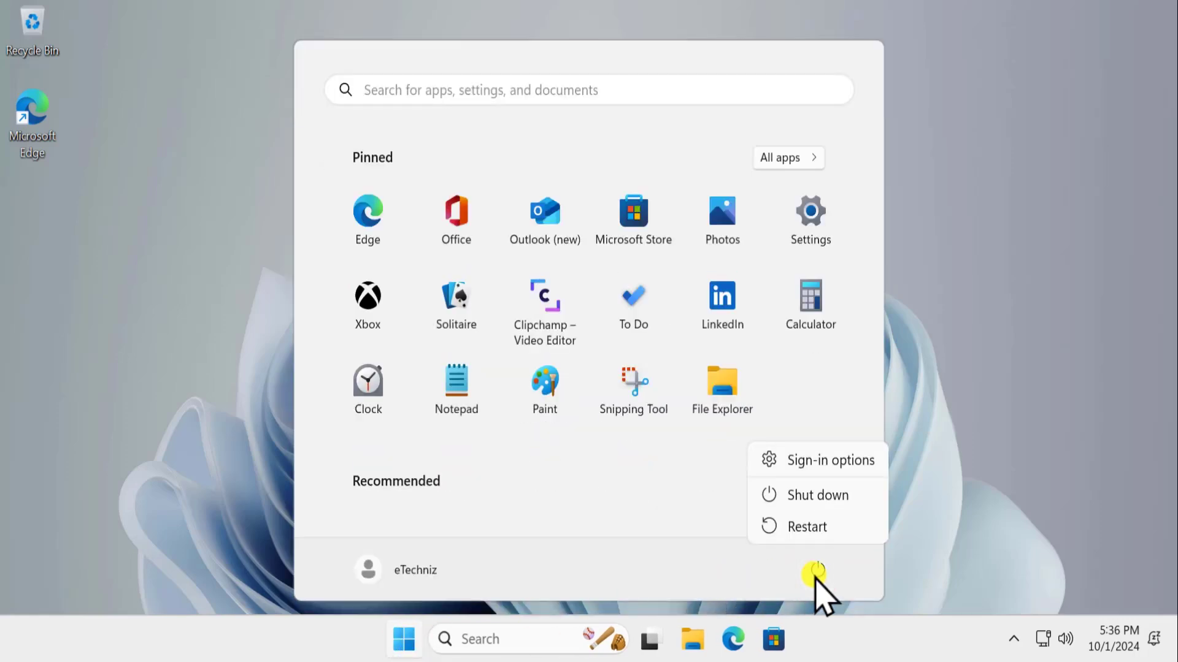
click(1017, 304)
click(994, 300)
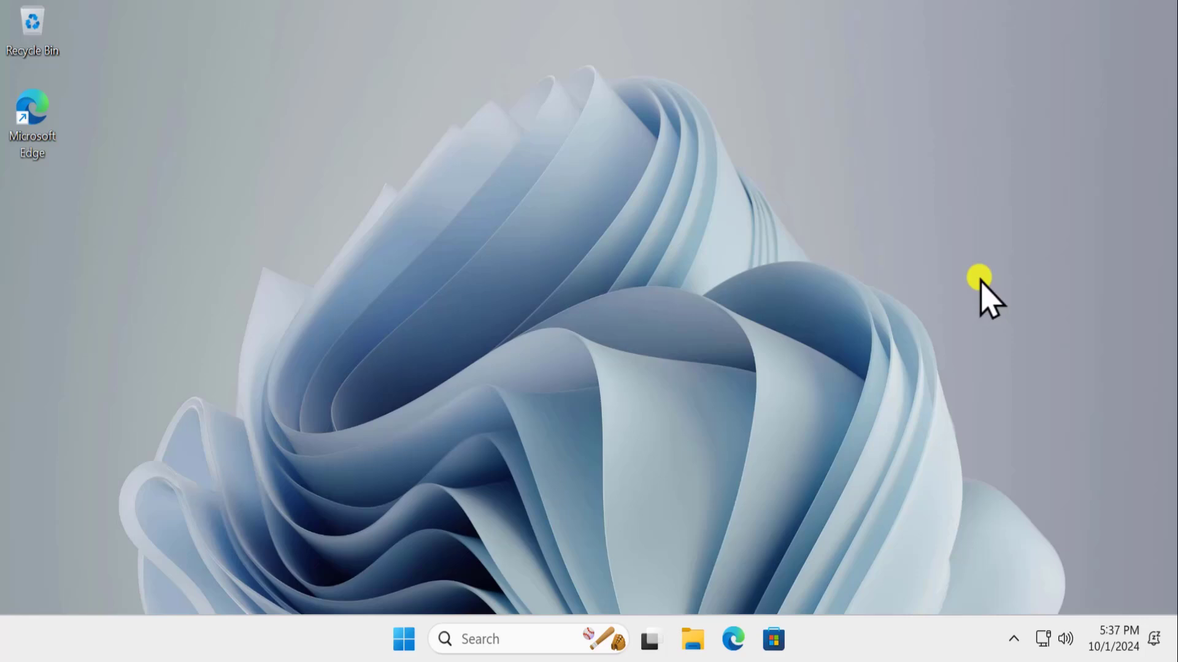
click(400, 638)
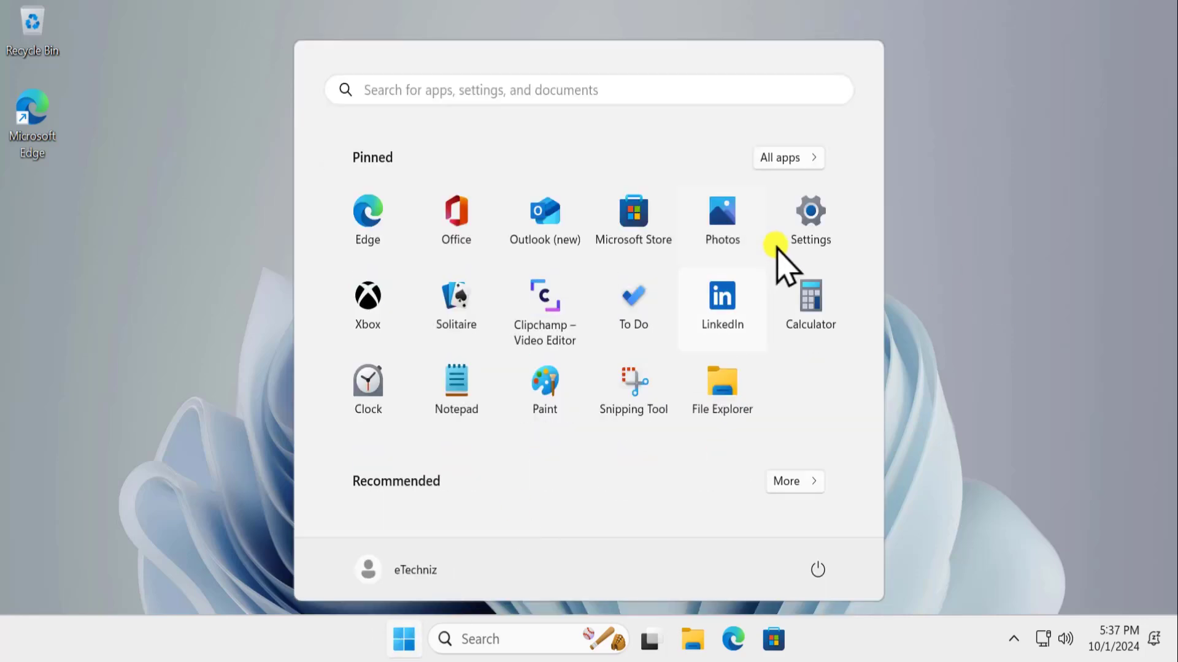
click(803, 224)
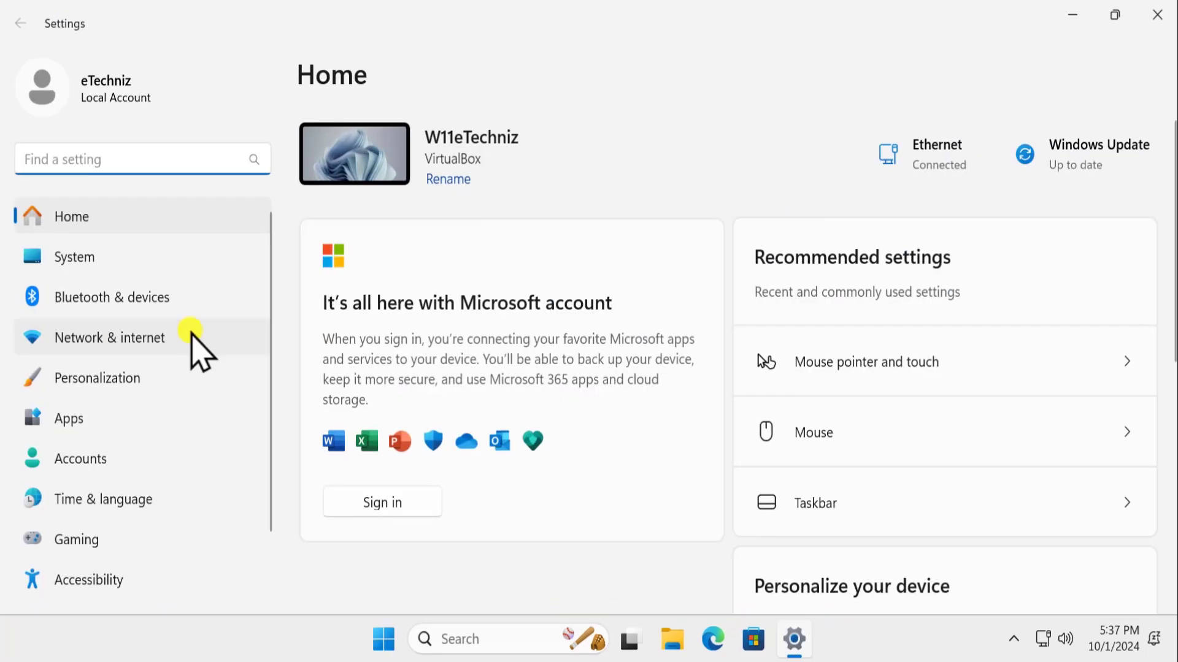
click(191, 334)
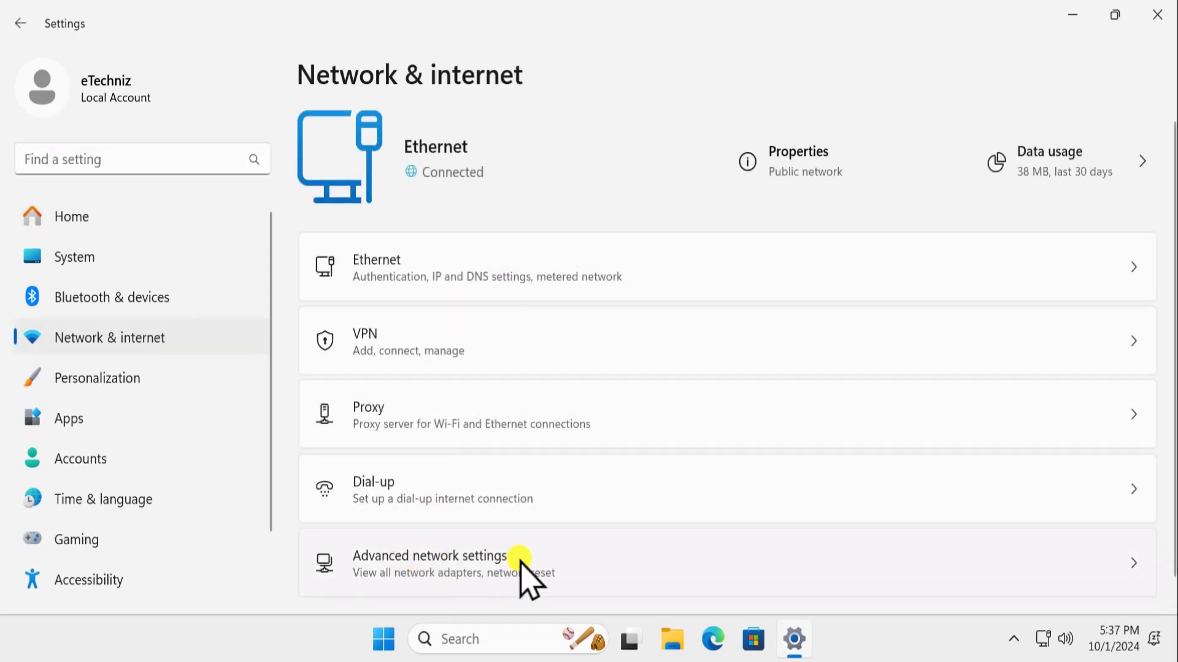
click(550, 563)
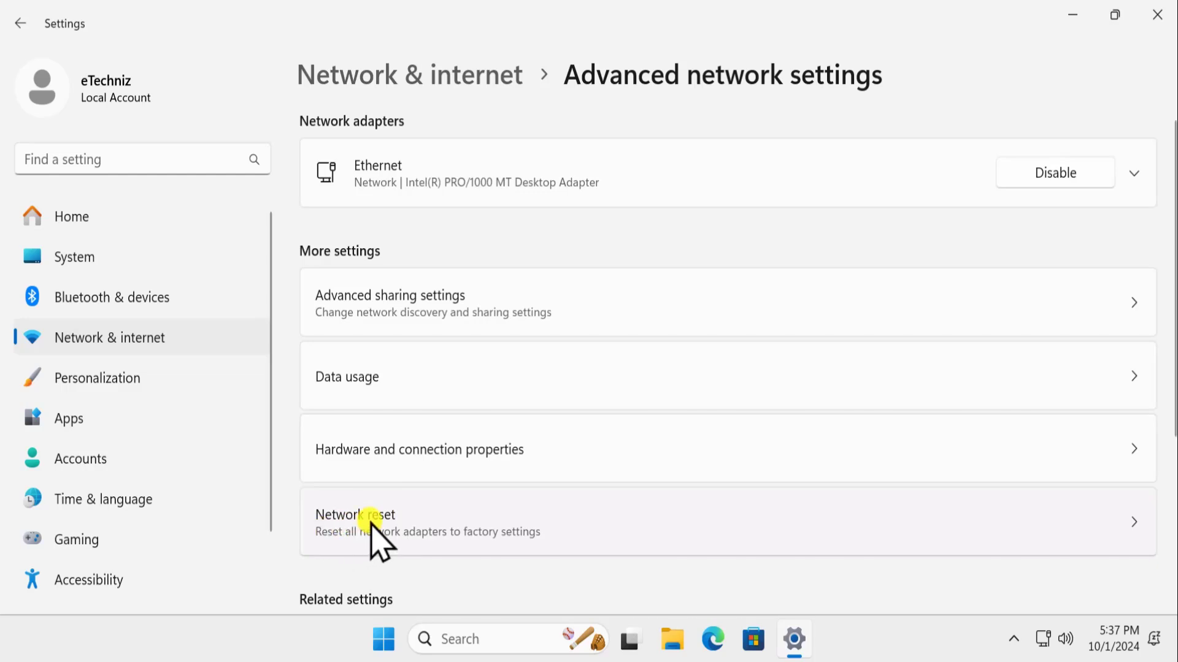
click(376, 528)
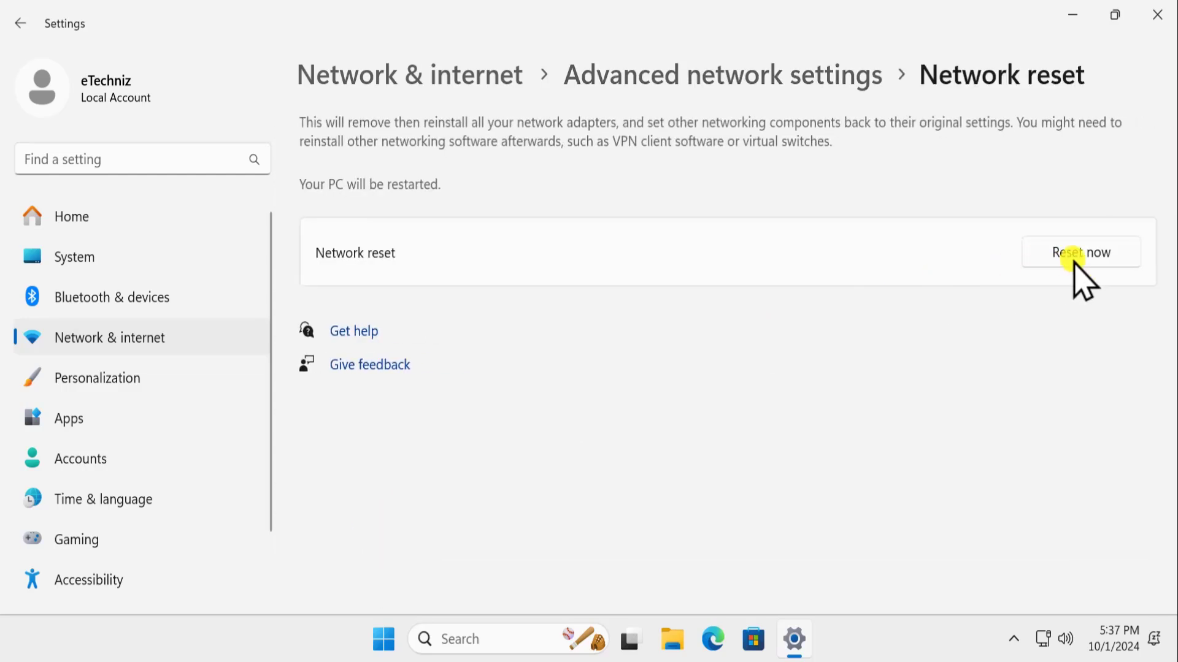
click(1074, 263)
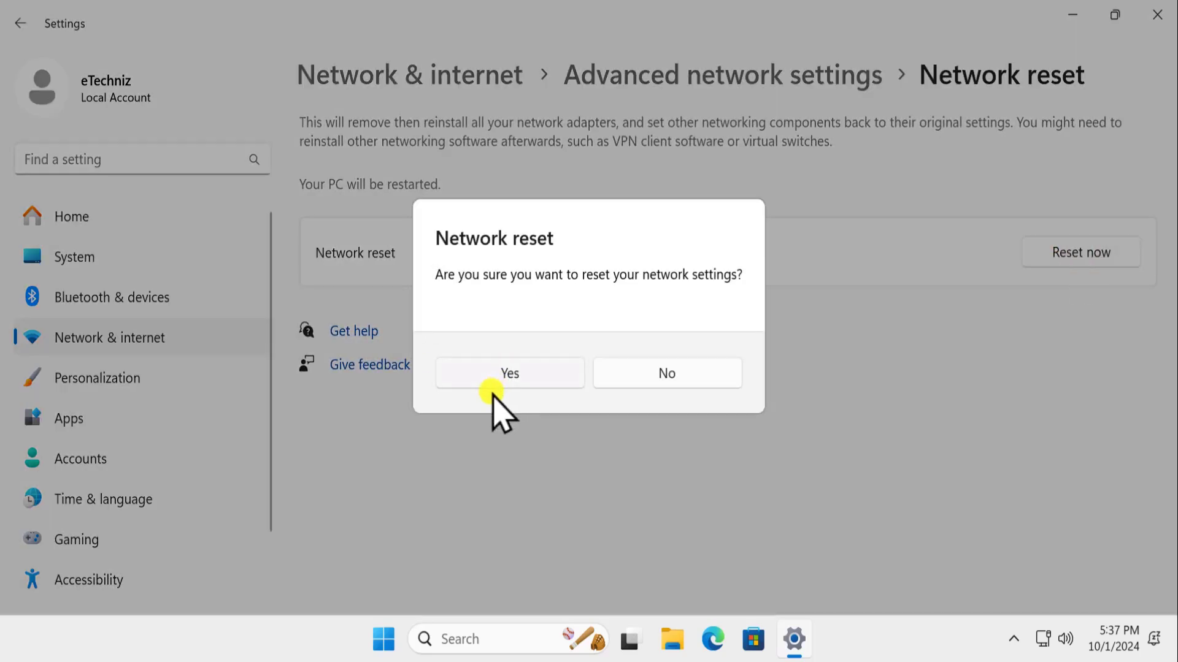
click(706, 375)
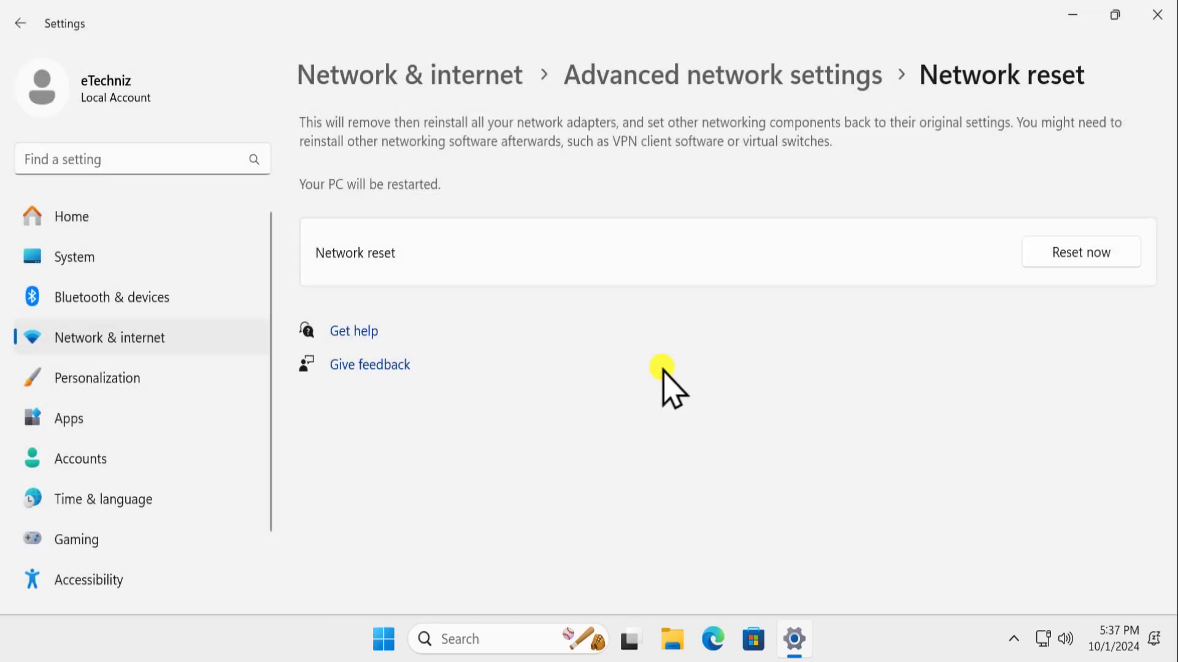
click(1164, 22)
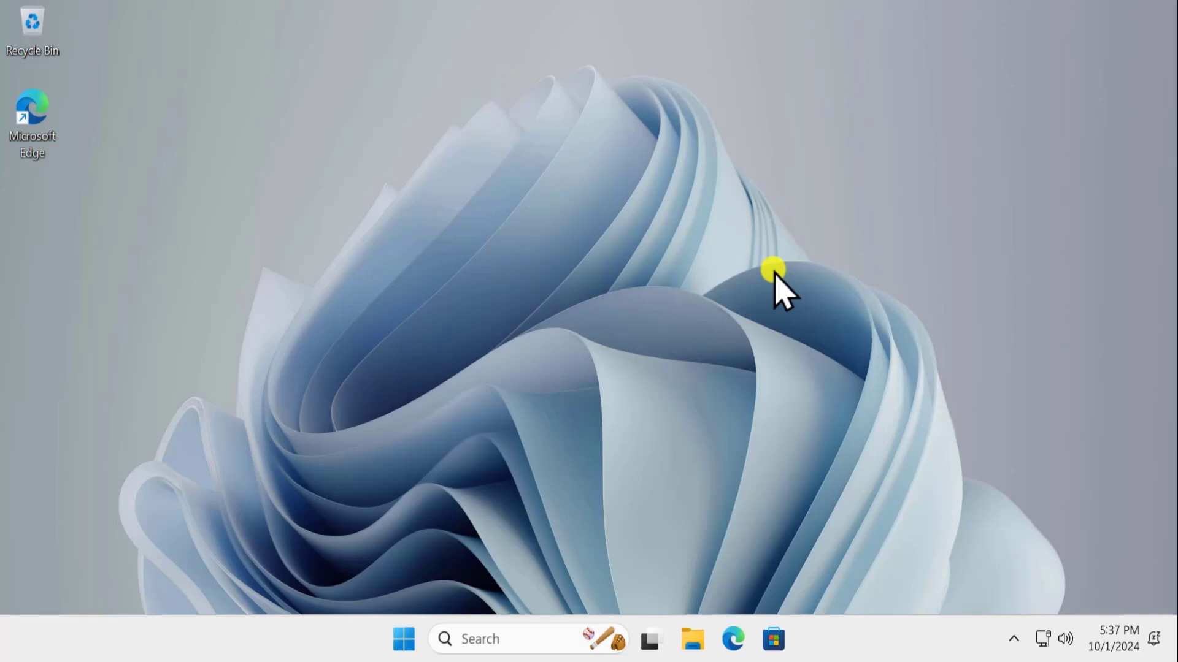
- Display the Start menu's power options, then dismiss the flyout and the Start menu
click(405, 638)
click(818, 570)
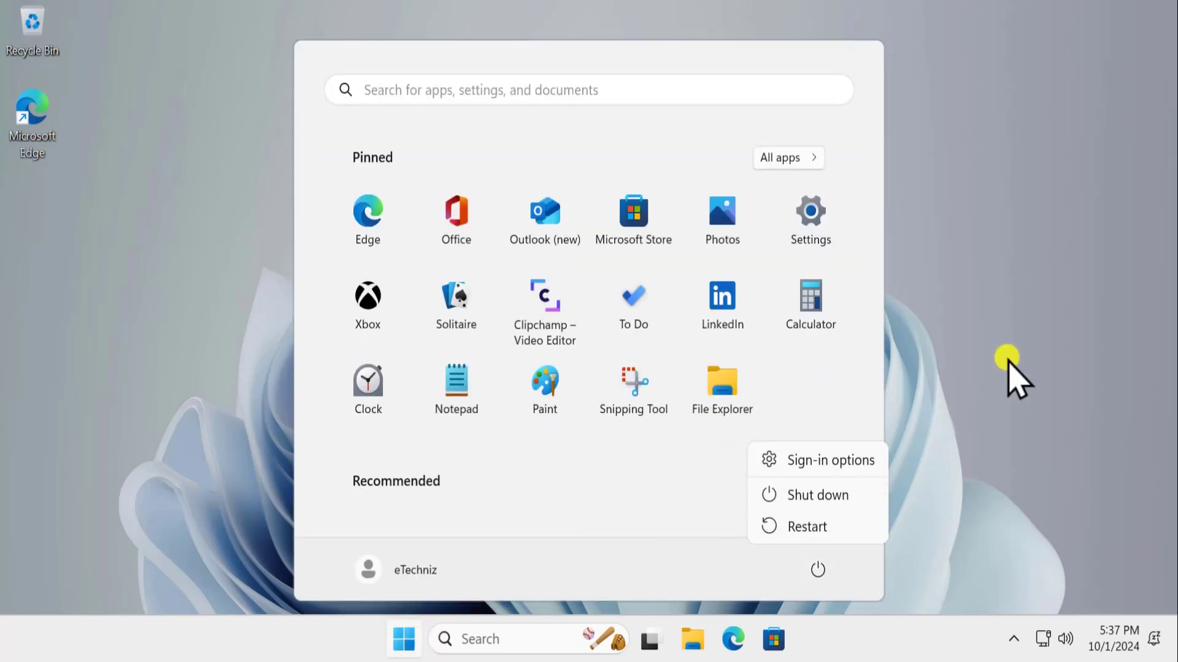
key(Escape)
click(1012, 320)
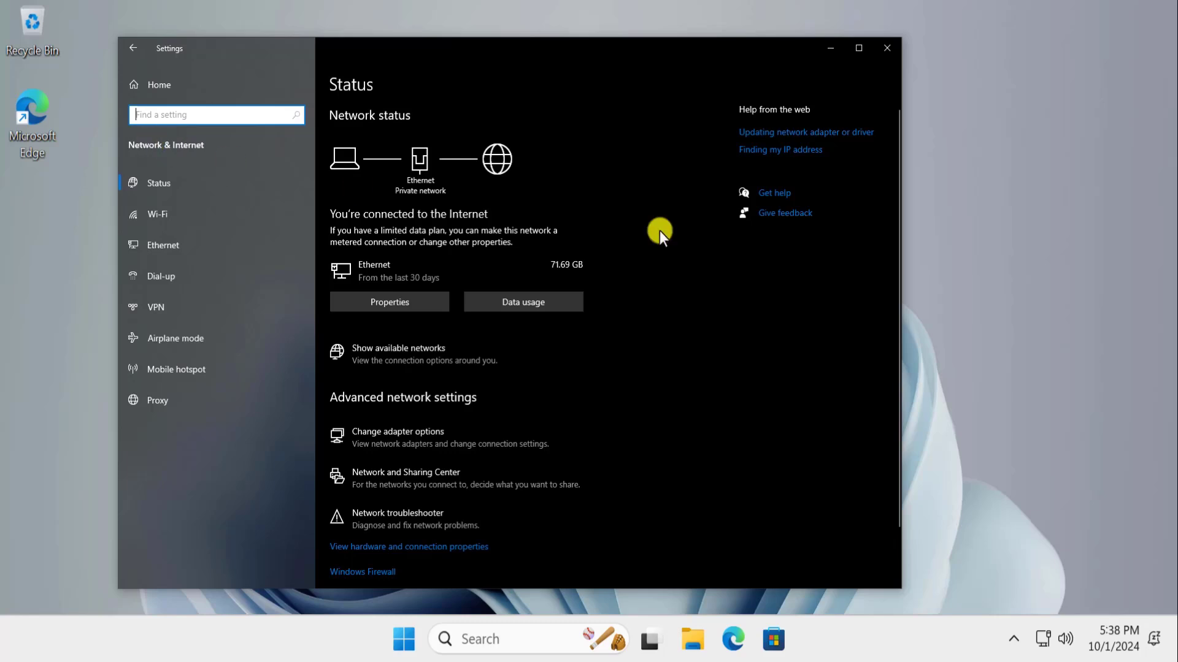
- Go to the Network reset page from the Status page, then close the Settings window
scroll(621, 442, down, 1)
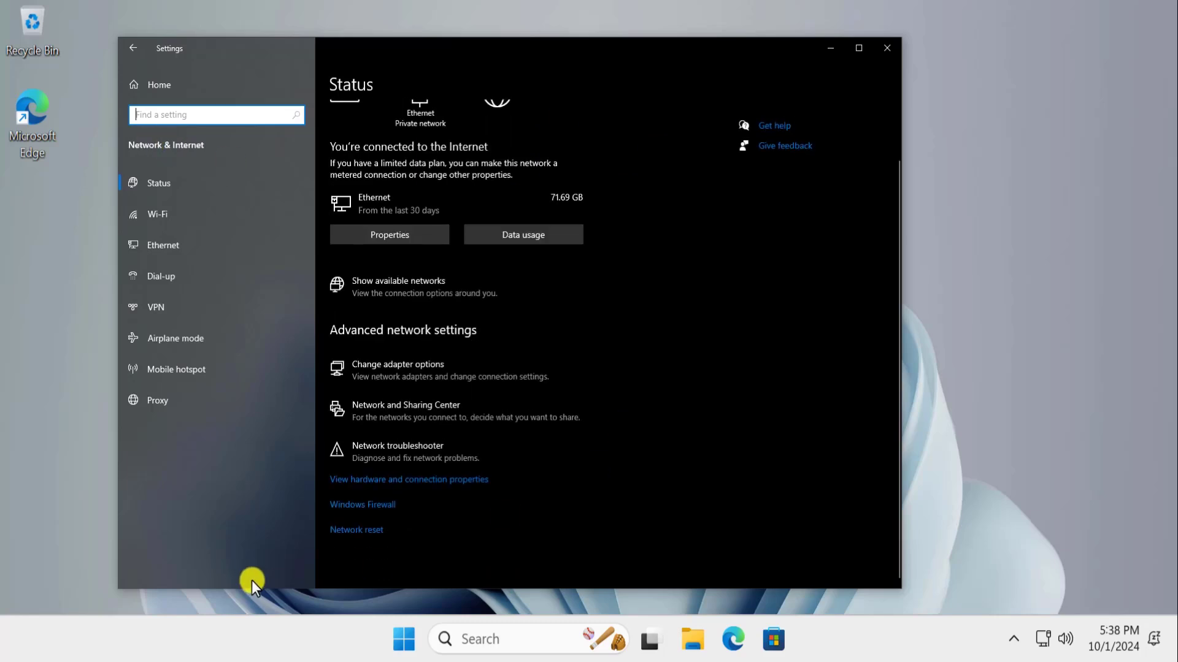
scroll(622, 330, up, 1)
scroll(622, 330, down, 1)
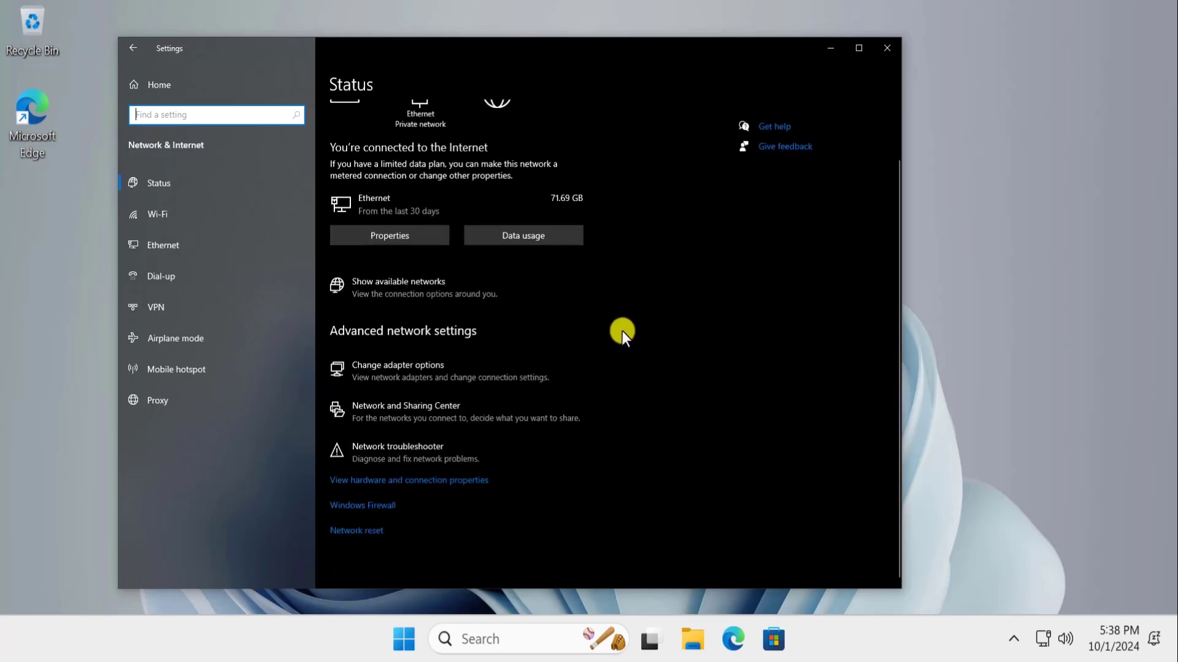
click(375, 534)
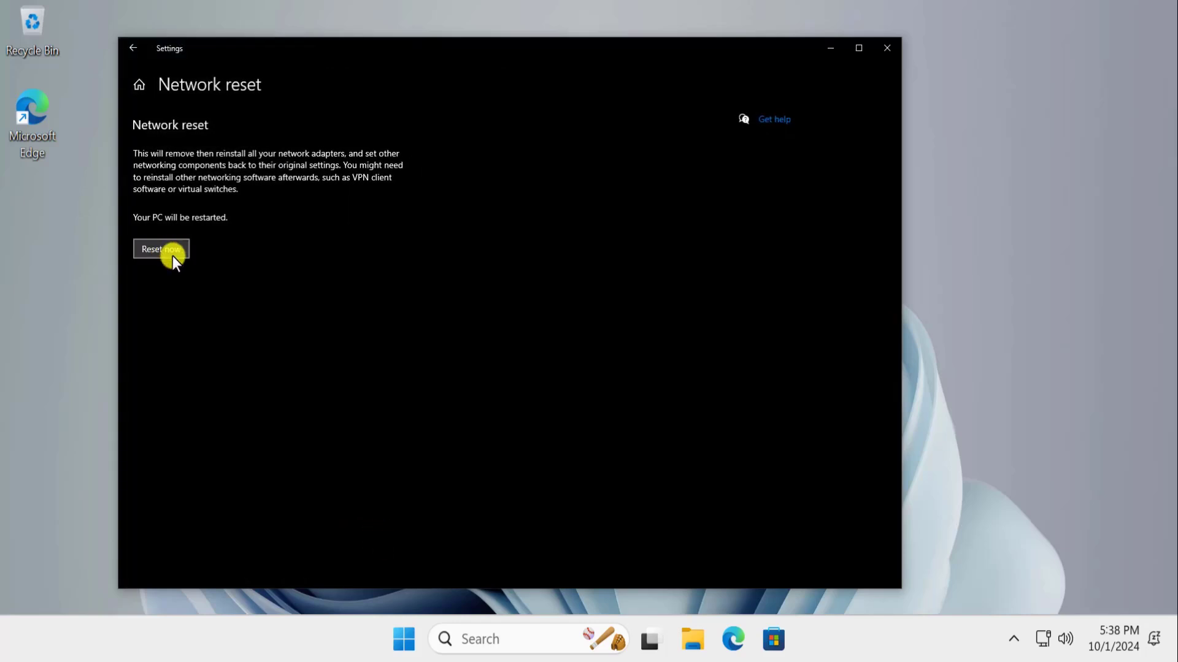
click(889, 48)
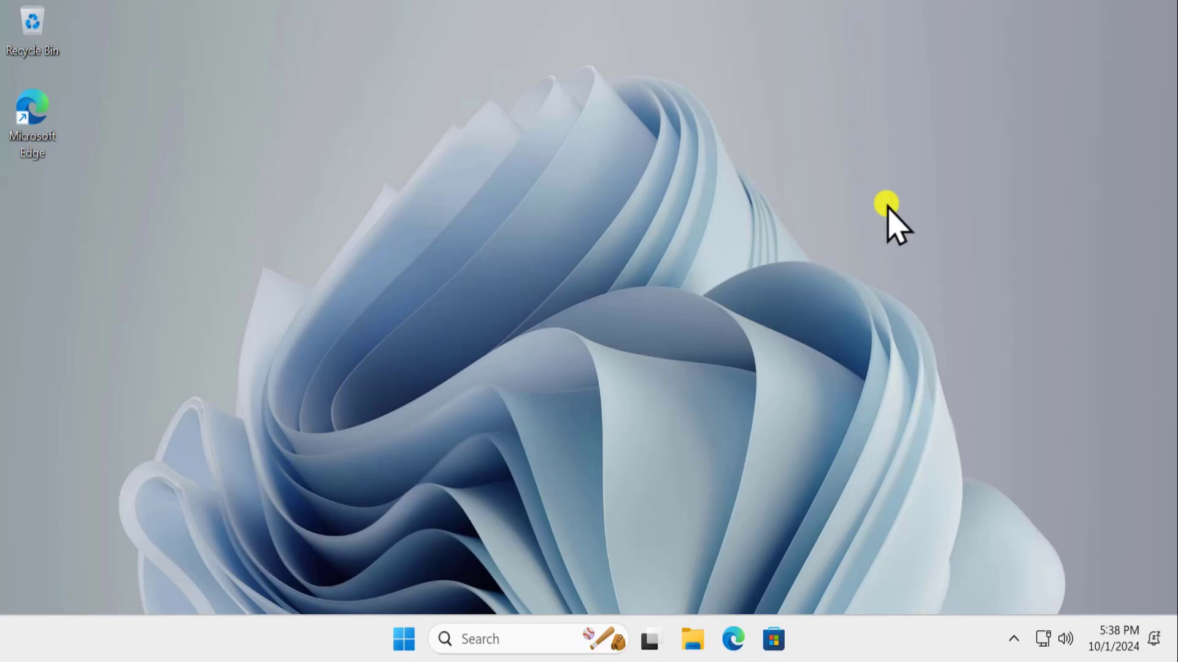